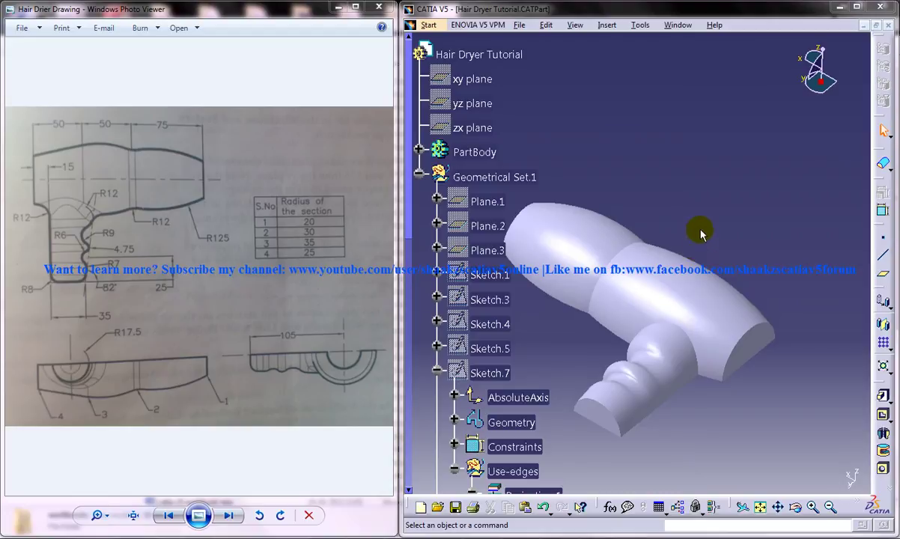
Step: Orbit the finished hair dryer model from several angles and collapse Geometrical Set.1
{"action": "middle_click_drag", "start_coordinate": [679, 245], "coordinate": [663, 255]}
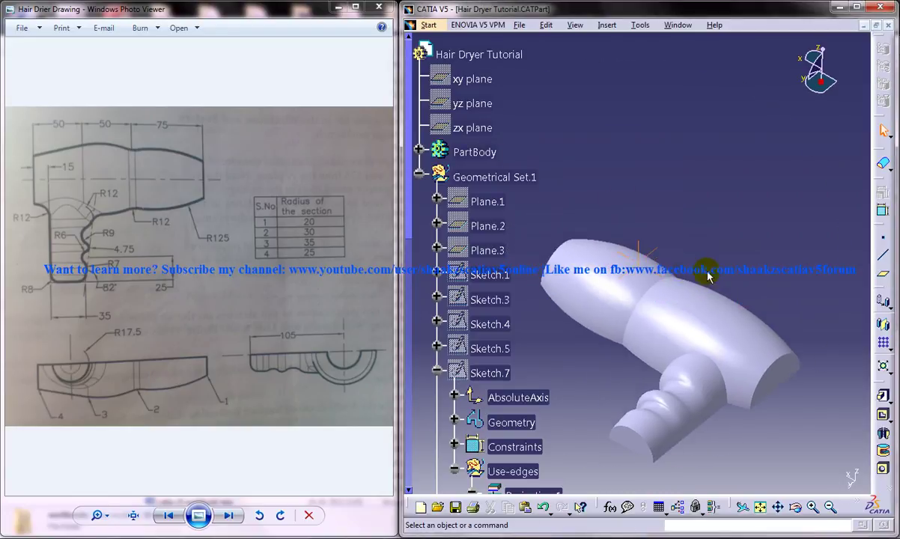
{"action": "left_click", "coordinate": [419, 173]}
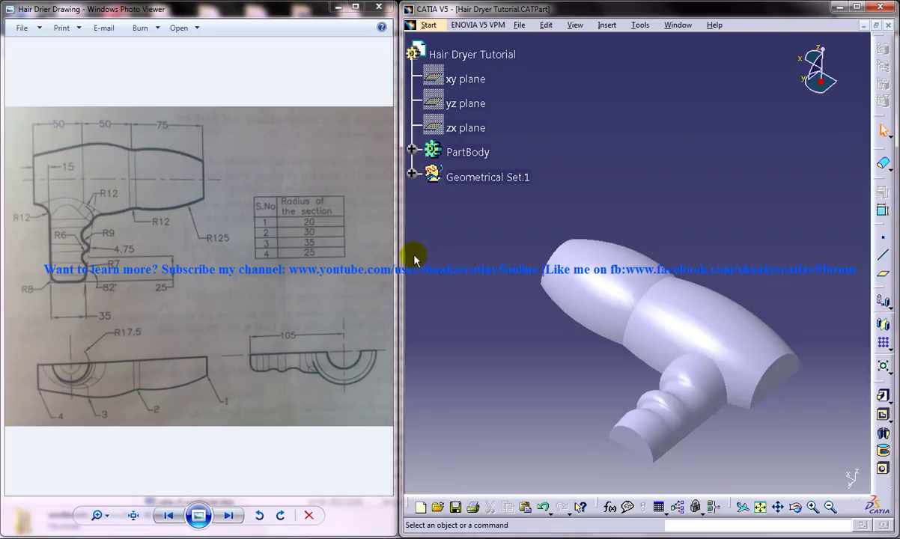
{"action": "middle_click_drag", "start_coordinate": [678, 315], "coordinate": [618, 306]}
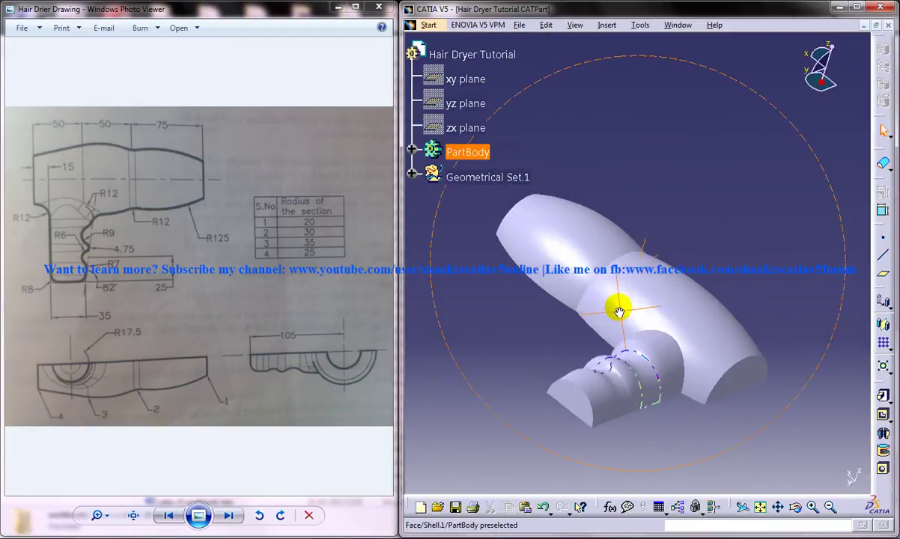
{"action": "middle_click_drag", "start_coordinate": [686, 339], "coordinate": [701, 368]}
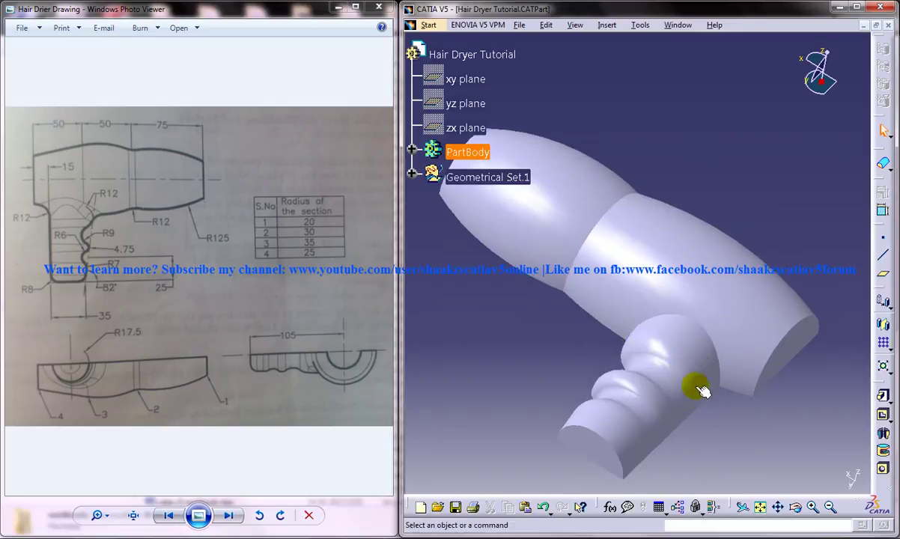
{"action": "middle_click_drag", "start_coordinate": [713, 413], "coordinate": [706, 389]}
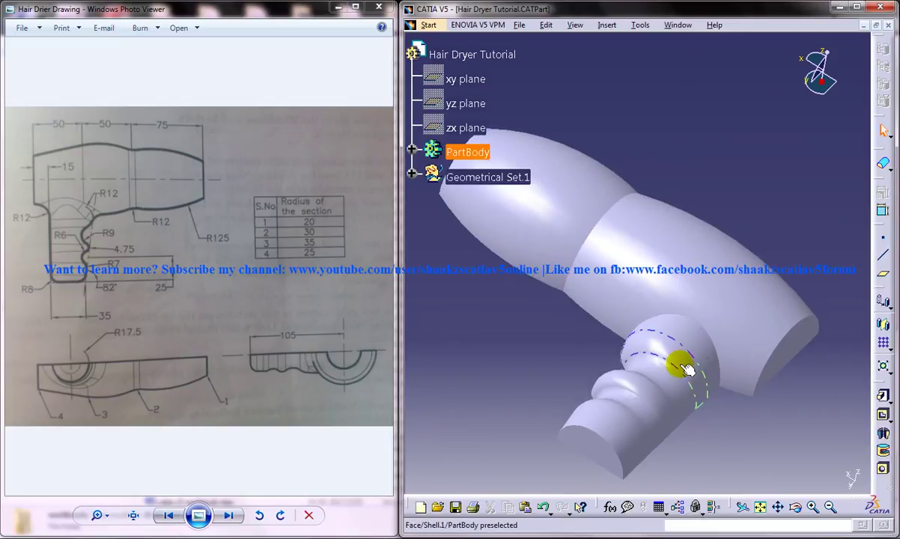
{"action": "middle_click_drag", "start_coordinate": [685, 386], "coordinate": [706, 401]}
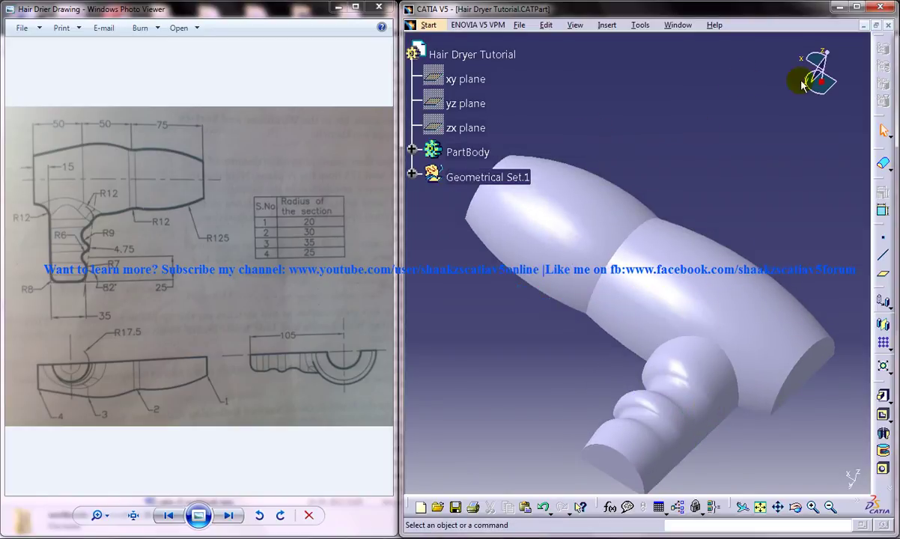
Step: Create a new part, Part2, from the Part Design workbench
{"action": "left_click", "coordinate": [428, 25]}
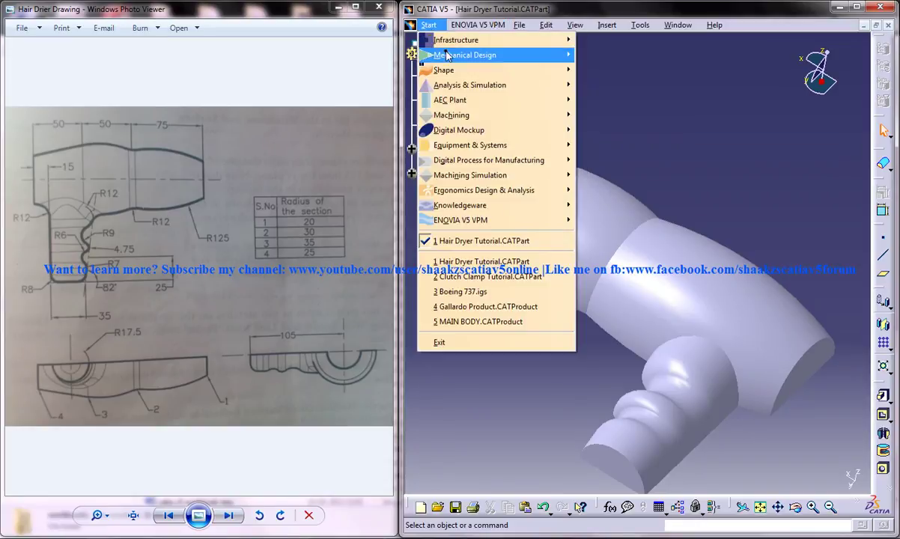
{"action": "mouse_move", "coordinate": [447, 55]}
{"action": "left_click", "coordinate": [601, 54]}
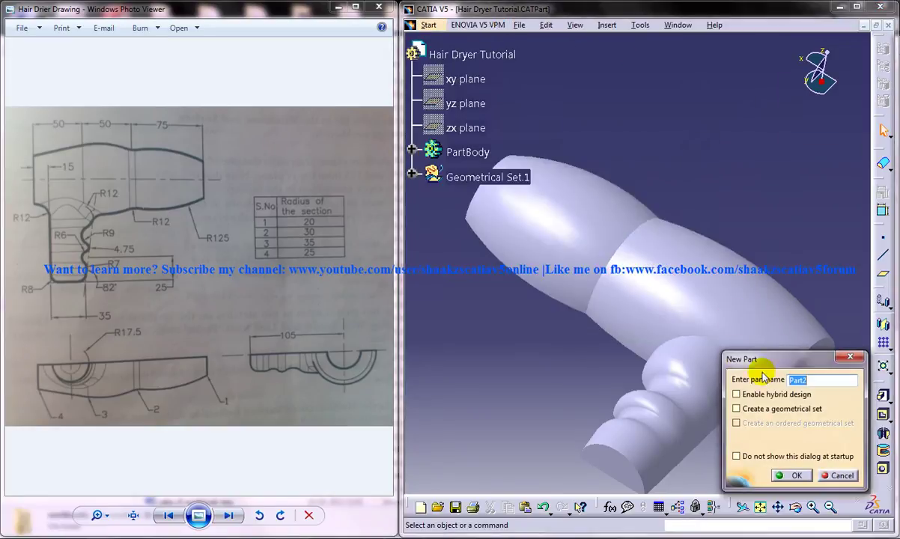
{"action": "left_click", "coordinate": [793, 475]}
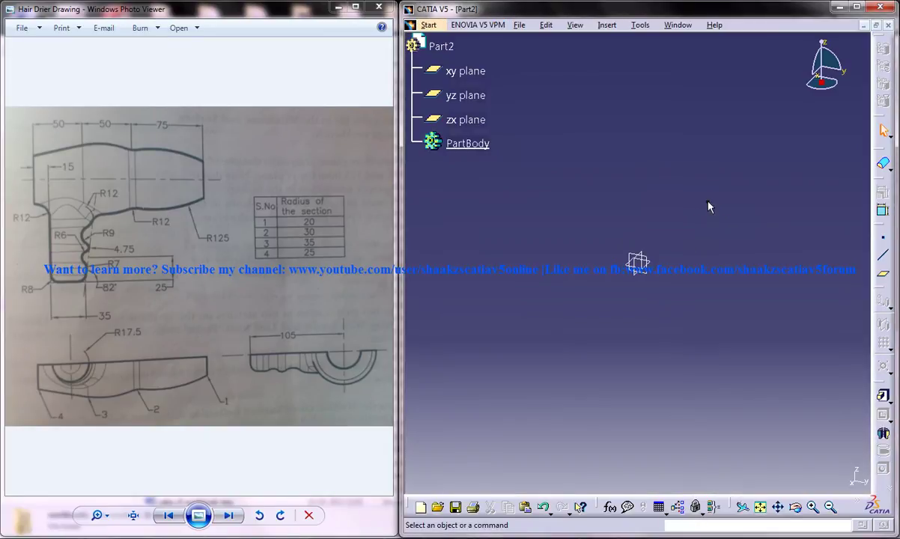
Step: Switch to Wireframe and Surface Design and dock the Wireframe toolbar with the others
{"action": "left_click", "coordinate": [428, 24]}
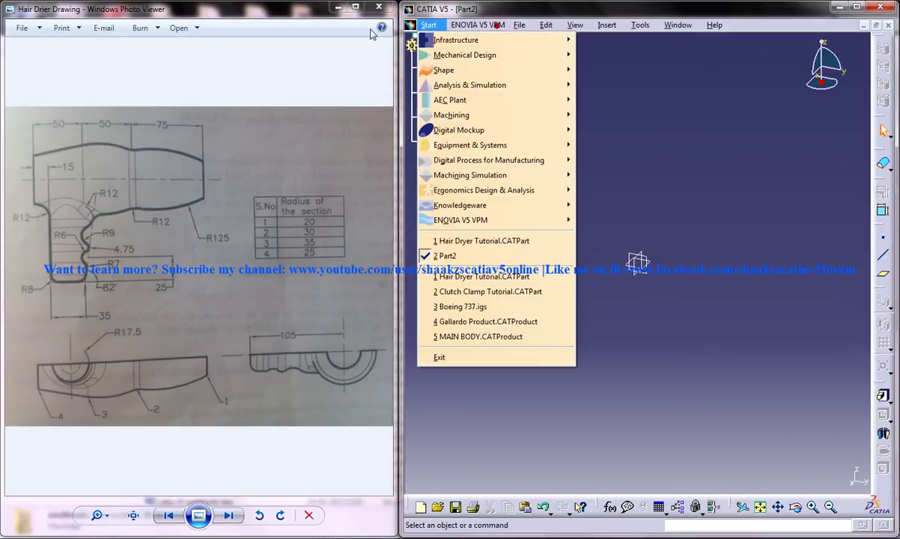
{"action": "mouse_move", "coordinate": [464, 54]}
{"action": "left_click", "coordinate": [668, 296]}
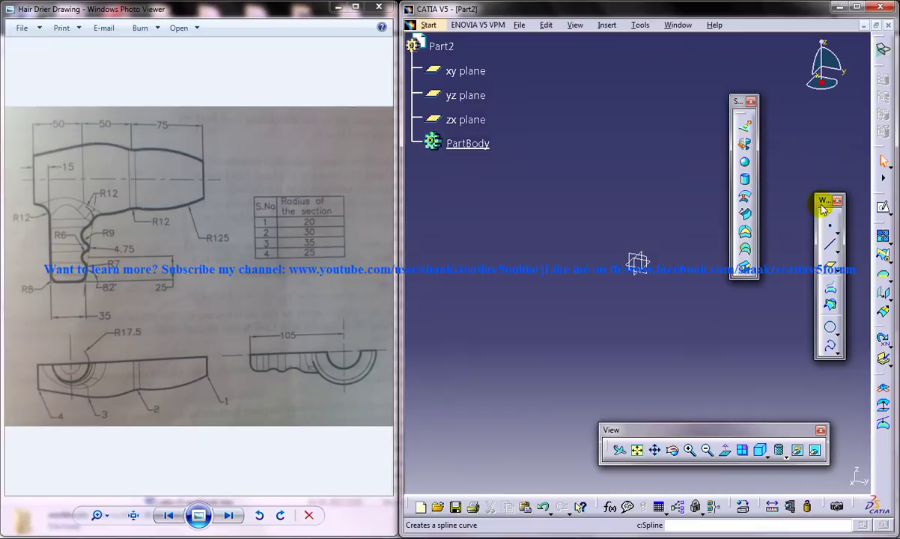
{"action": "left_click_drag", "start_coordinate": [824, 204], "coordinate": [884, 283]}
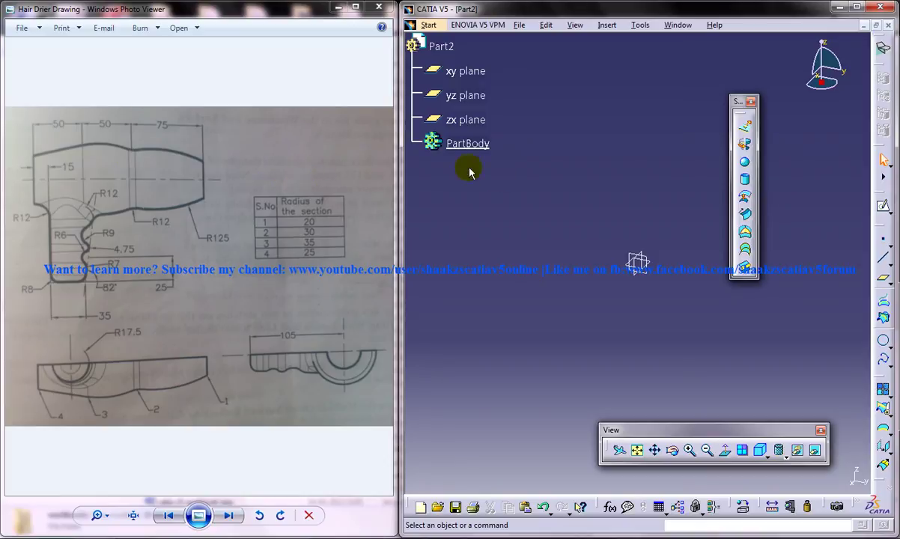
{"action": "middle_click_drag", "start_coordinate": [588, 223], "coordinate": [667, 258]}
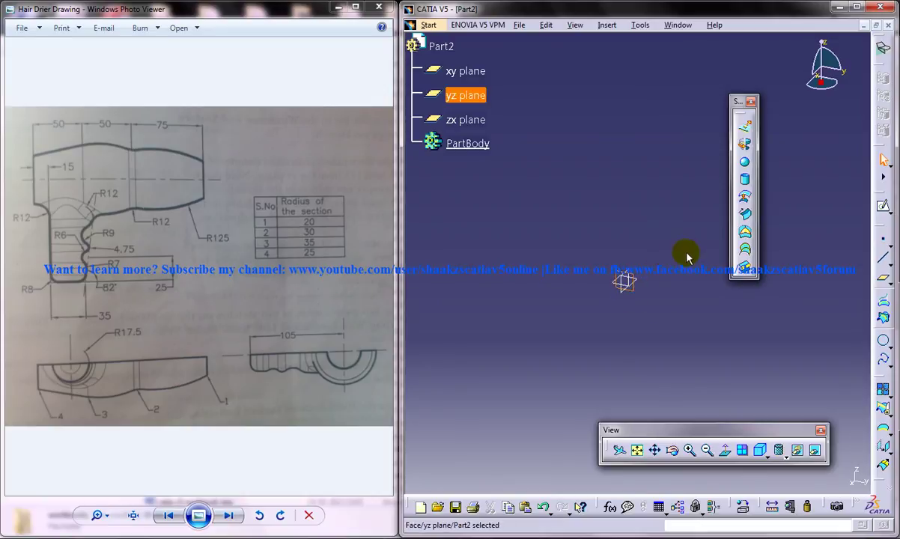
Step: Create Plane.1 offset 75 mm from the yz plane in the reversed direction
{"action": "left_click", "coordinate": [884, 281]}
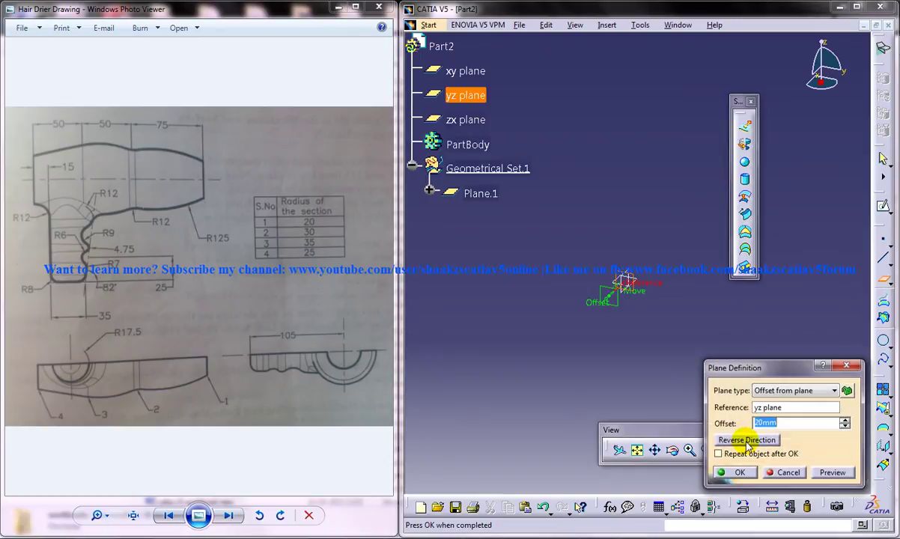
{"action": "left_click", "coordinate": [746, 441]}
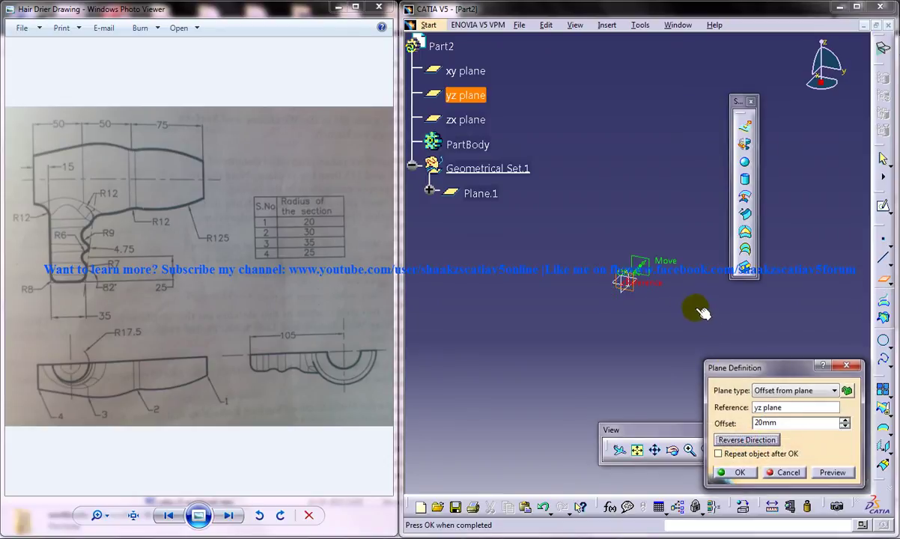
{"action": "middle_click_drag", "start_coordinate": [701, 312], "coordinate": [678, 384]}
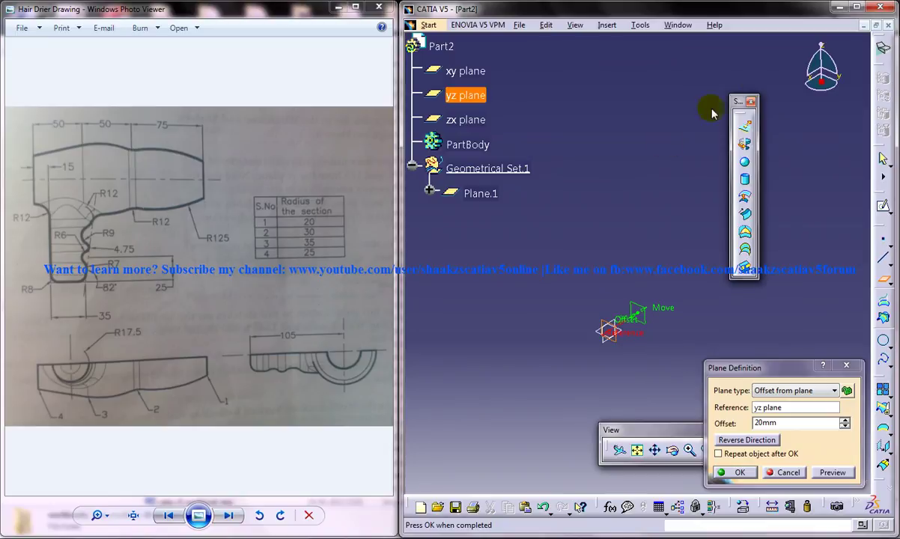
{"action": "left_click_drag", "start_coordinate": [739, 101], "coordinate": [853, 136]}
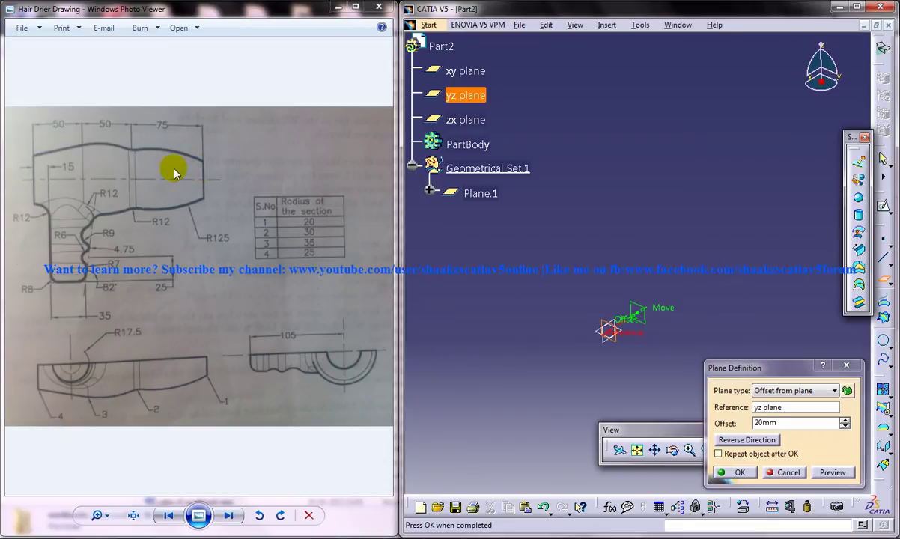
{"action": "double_click", "coordinate": [779, 422]}
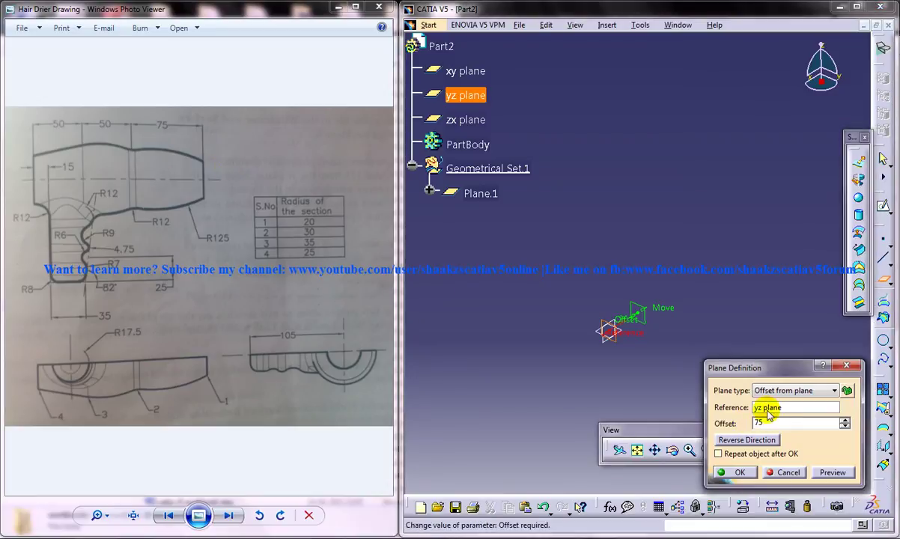
{"action": "left_click", "coordinate": [734, 472]}
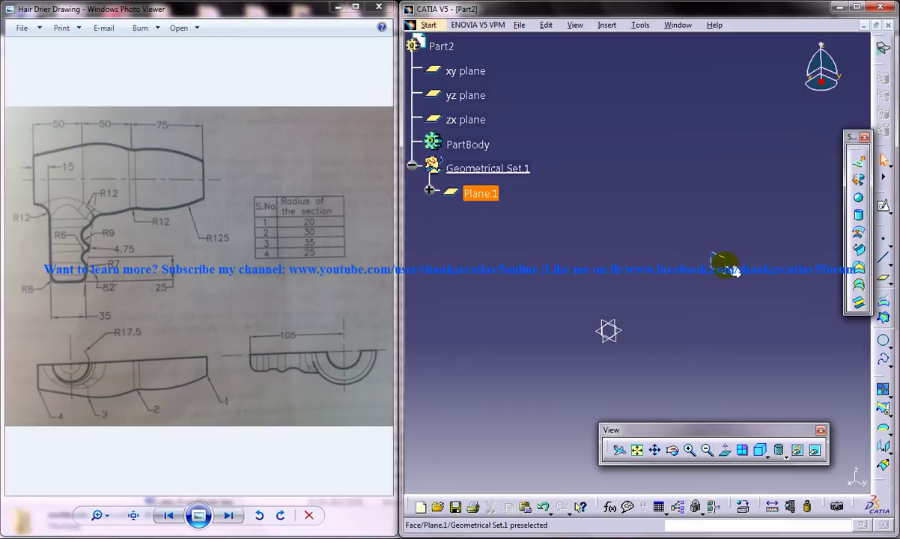
Step: Add Plane.2 offset 50 mm from Plane.1, flipped to the other side
{"action": "left_click", "coordinate": [717, 259]}
{"action": "left_click", "coordinate": [883, 279]}
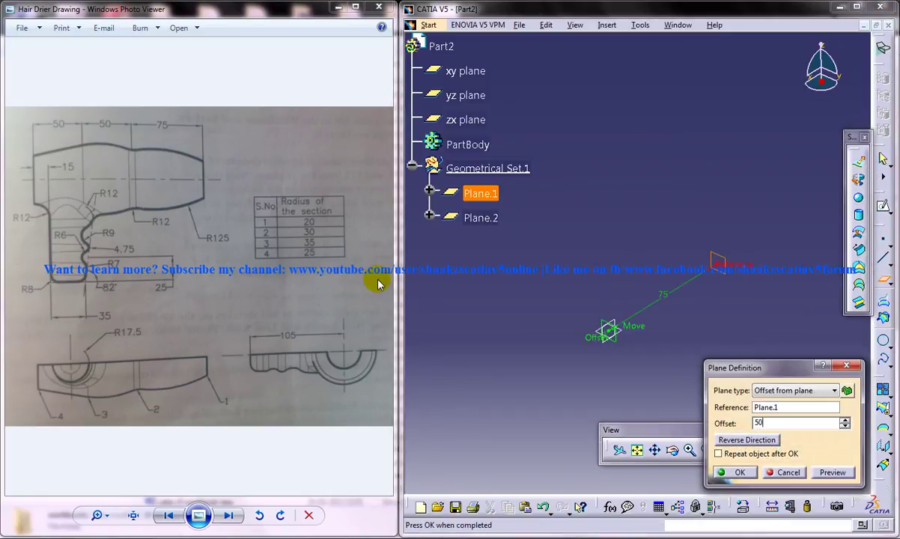
{"action": "key", "text": "Return"}
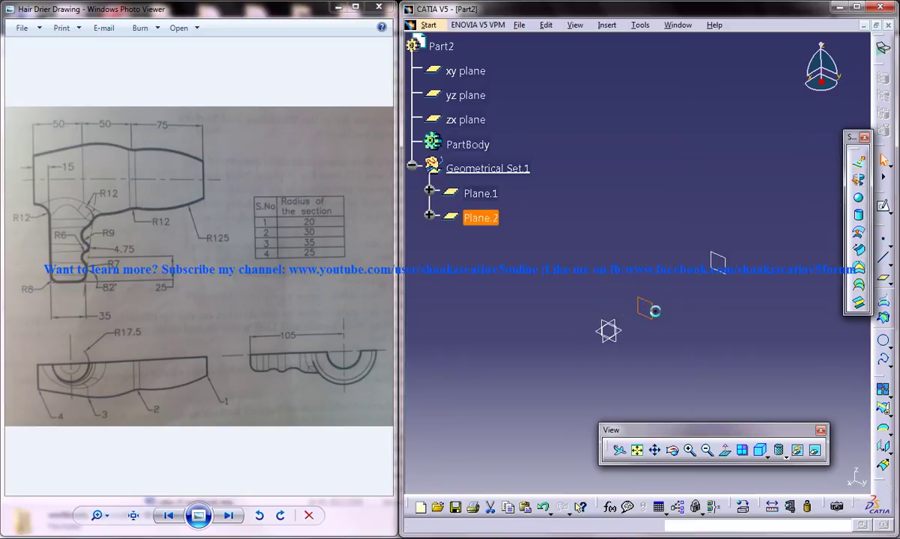
{"action": "double_click", "coordinate": [653, 310]}
{"action": "left_click", "coordinate": [747, 439]}
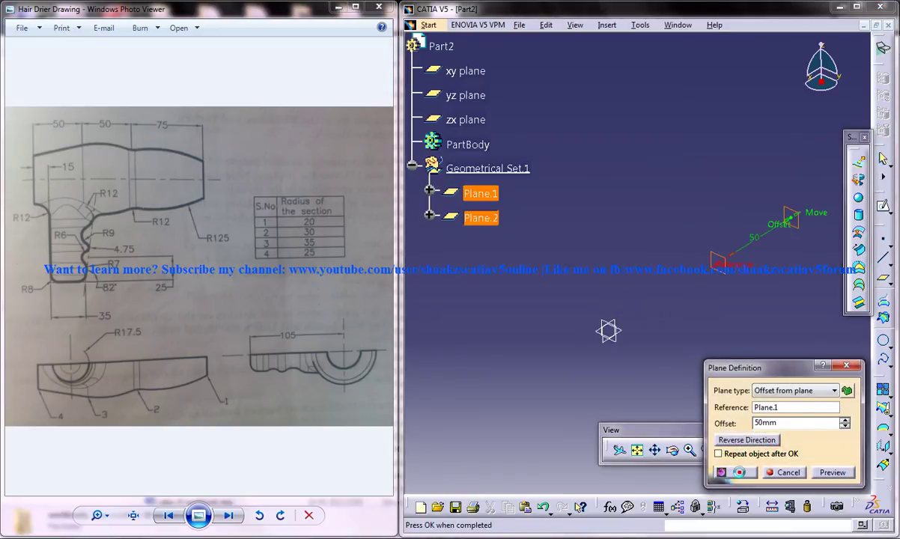
{"action": "left_click", "coordinate": [738, 472]}
Step: Add Plane.3 offset 50 mm from Plane.2 in the reversed direction
{"action": "middle_click_drag", "start_coordinate": [736, 318], "coordinate": [652, 352]}
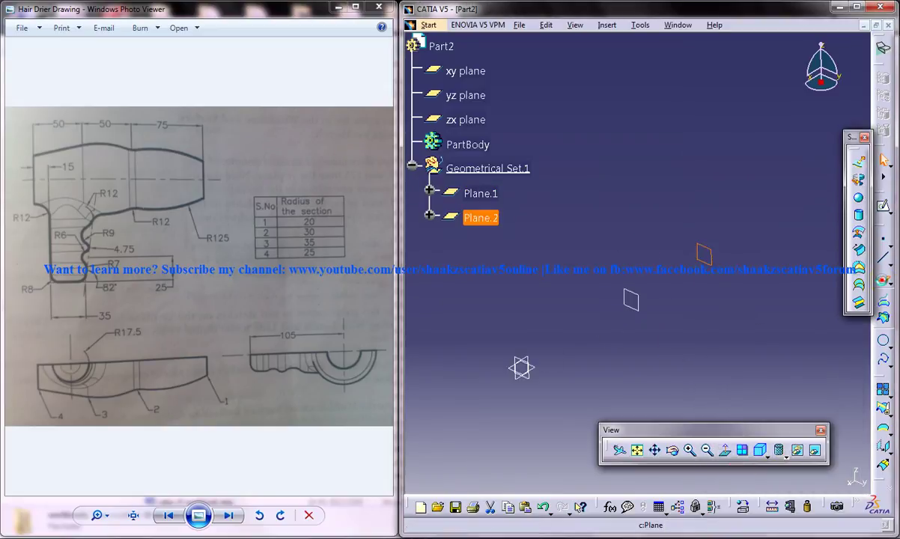
{"action": "key", "text": "Return"}
{"action": "left_click", "coordinate": [742, 439]}
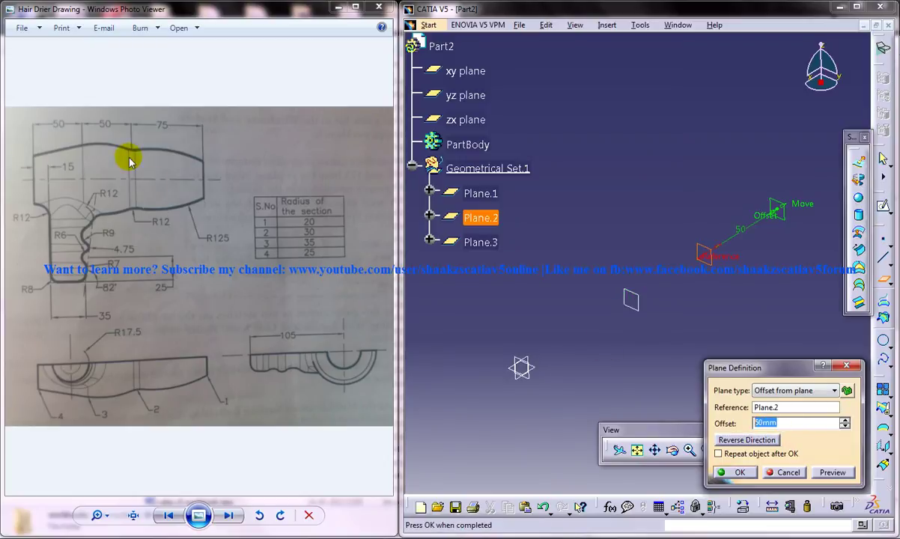
{"action": "key", "text": "Return"}
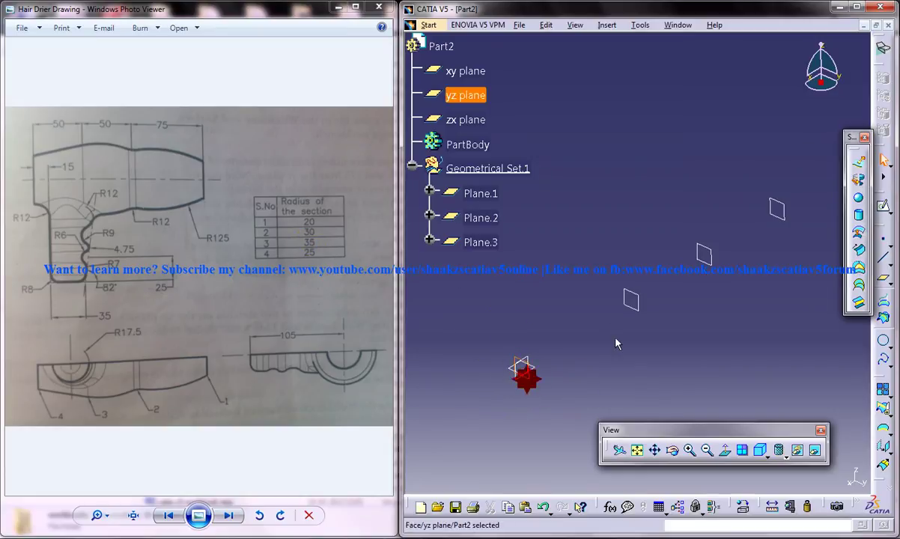
Step: Start a sketch on the yz plane and draw a circle centred on the origin
{"action": "left_click", "coordinate": [885, 210]}
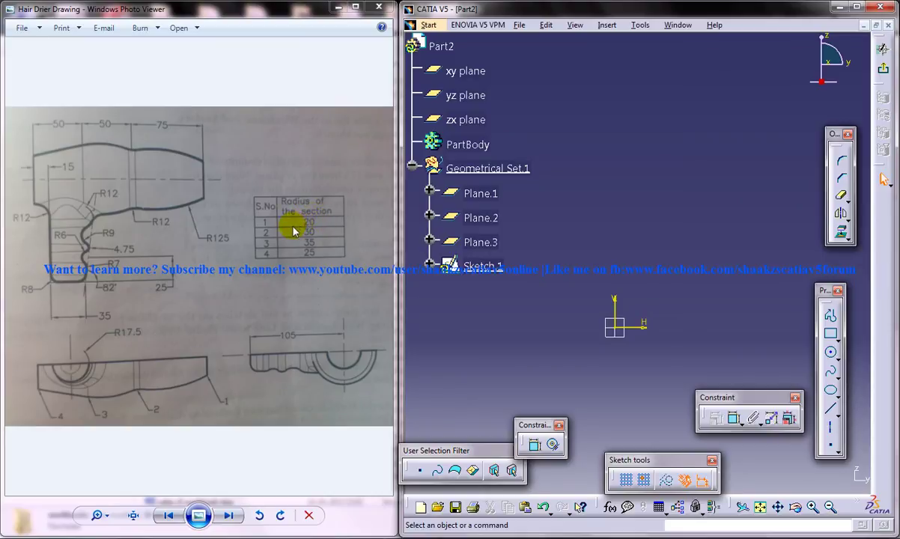
{"action": "left_click", "coordinate": [831, 355]}
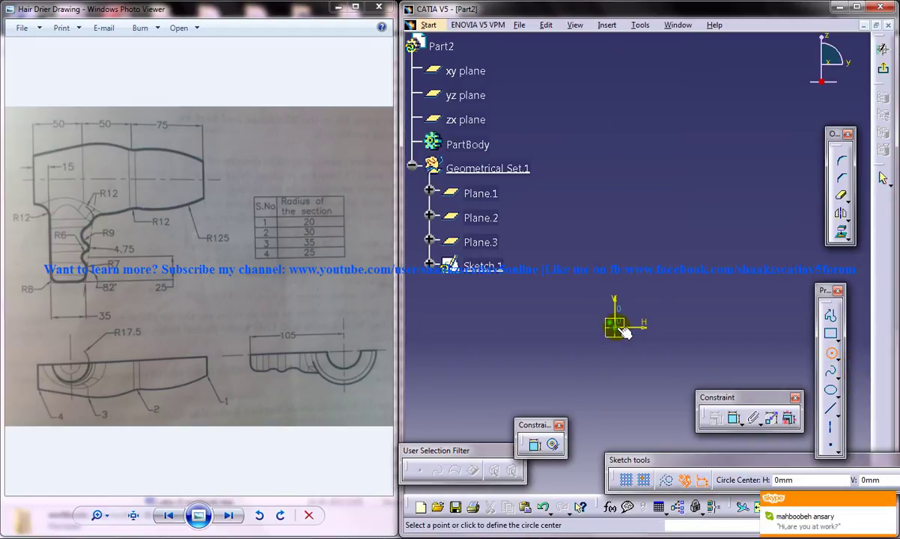
{"action": "left_click", "coordinate": [615, 326]}
{"action": "left_click", "coordinate": [692, 298]}
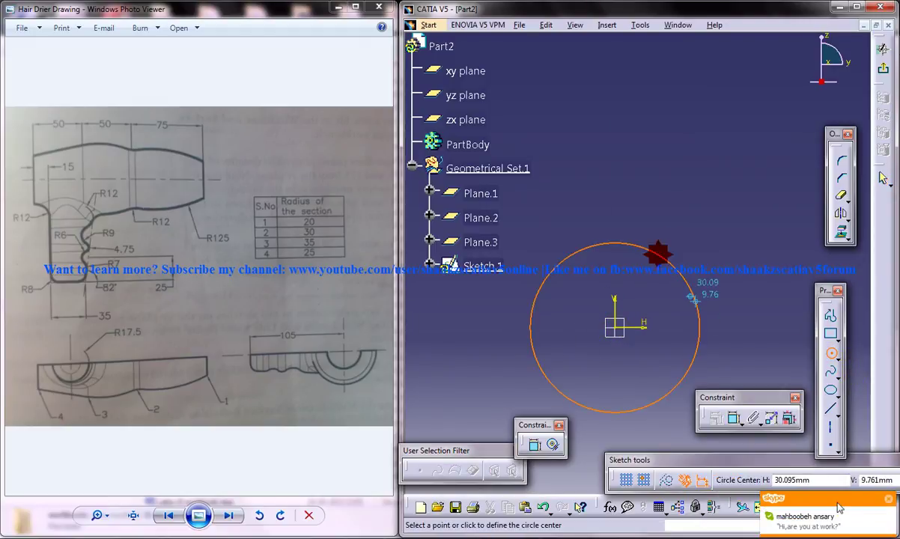
Step: Dismiss the chat notification and quit the chat application
{"action": "left_click", "coordinate": [889, 499]}
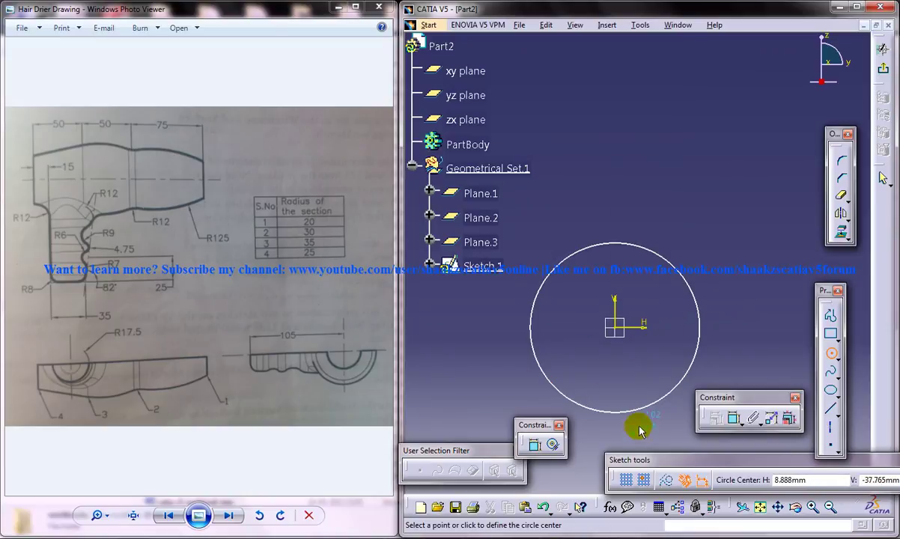
{"action": "right_click", "coordinate": [364, 533]}
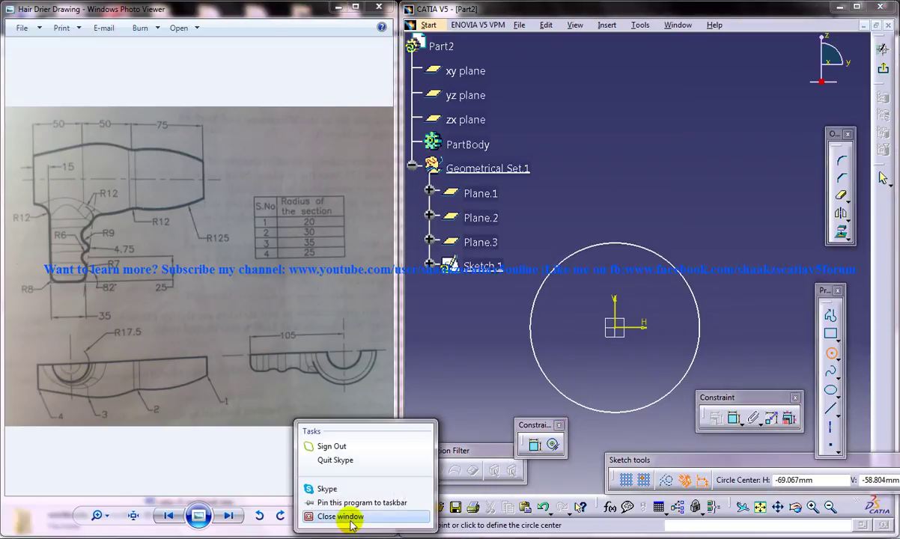
{"action": "left_click", "coordinate": [339, 459]}
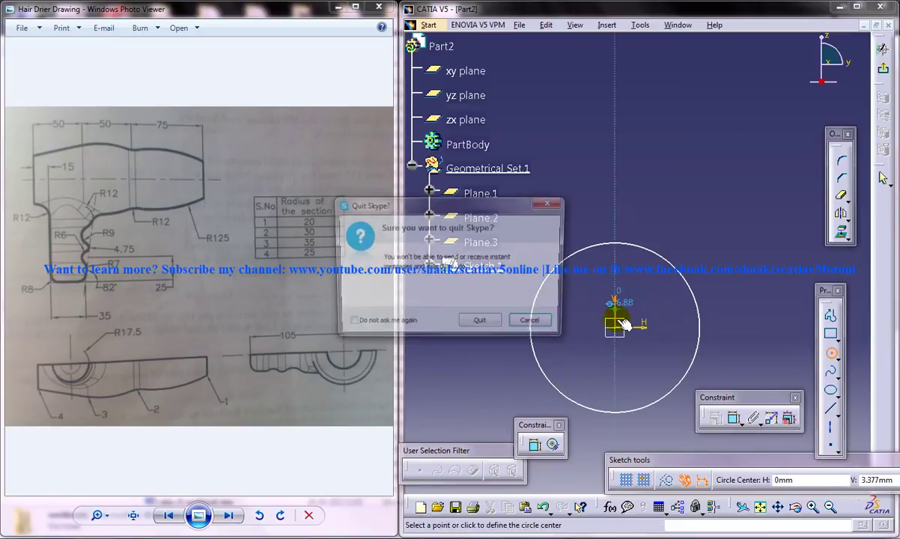
{"action": "left_click", "coordinate": [482, 320]}
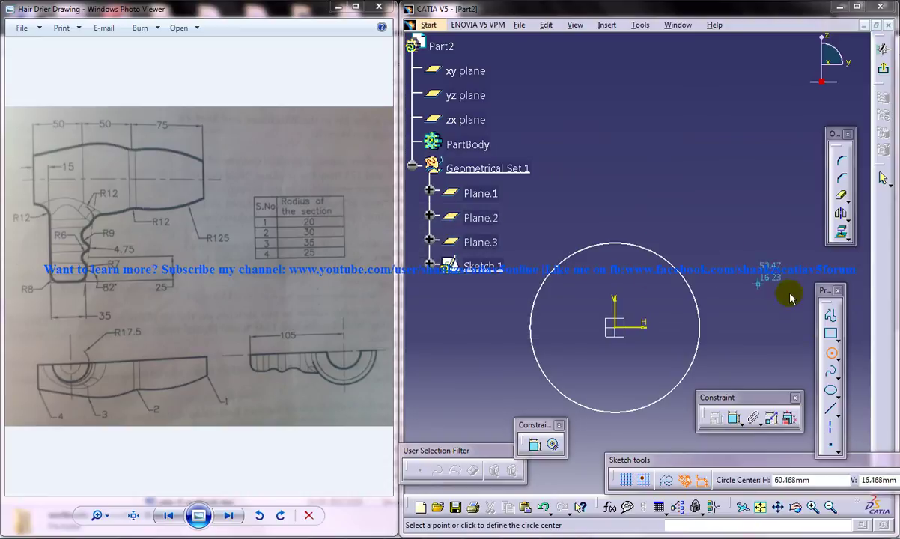
Step: Constrain the circle's radius to 20 mm
{"action": "left_click", "coordinate": [733, 417]}
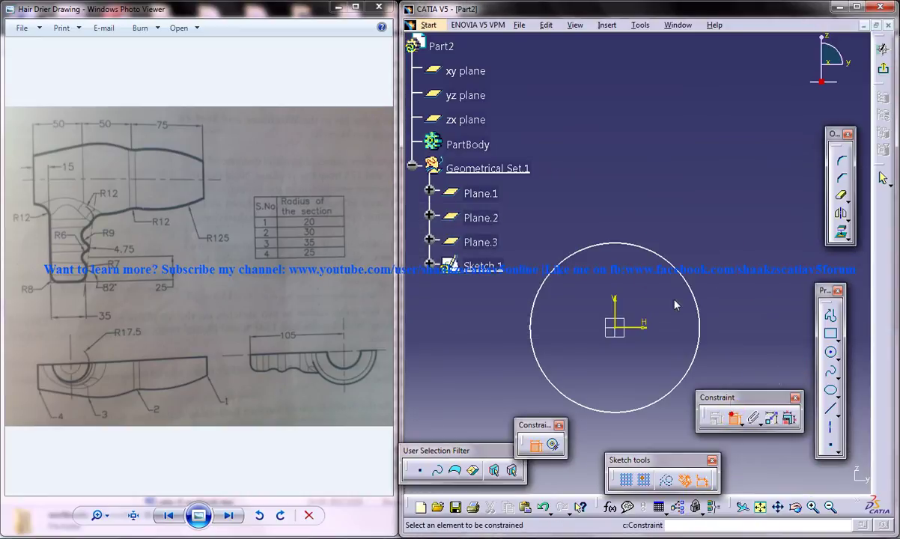
{"action": "left_click", "coordinate": [666, 250]}
{"action": "left_click", "coordinate": [694, 243]}
{"action": "double_click", "coordinate": [702, 243]}
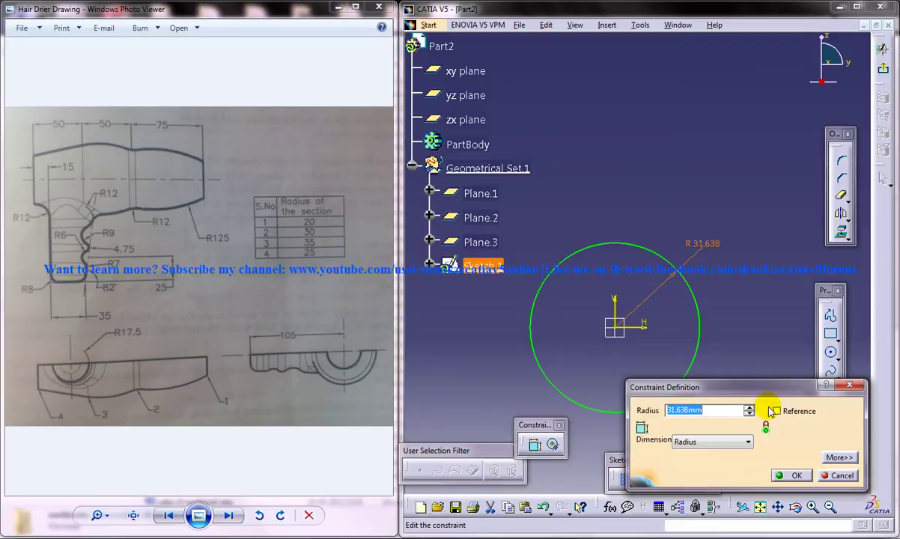
{"action": "type", "text": "20"}
{"action": "key", "text": "Return"}
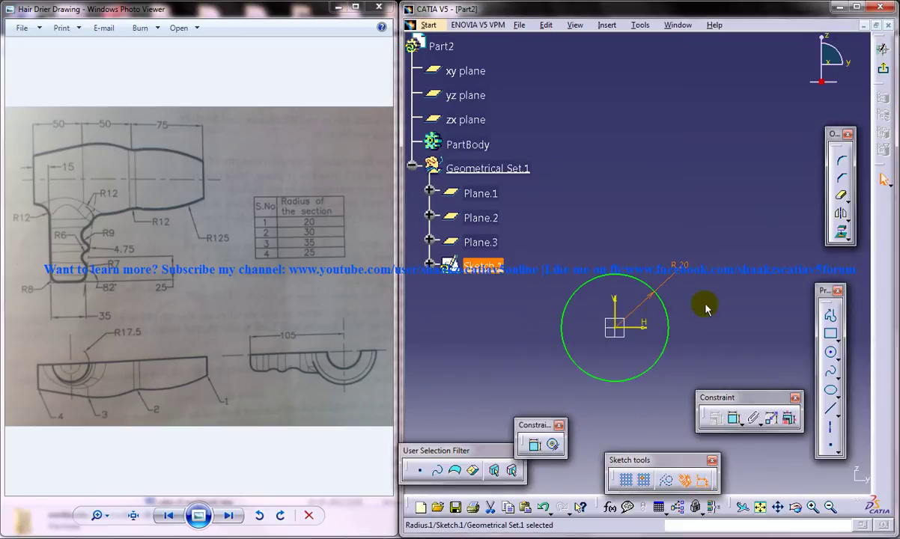
{"action": "middle_click_drag", "start_coordinate": [703, 300], "coordinate": [698, 299]}
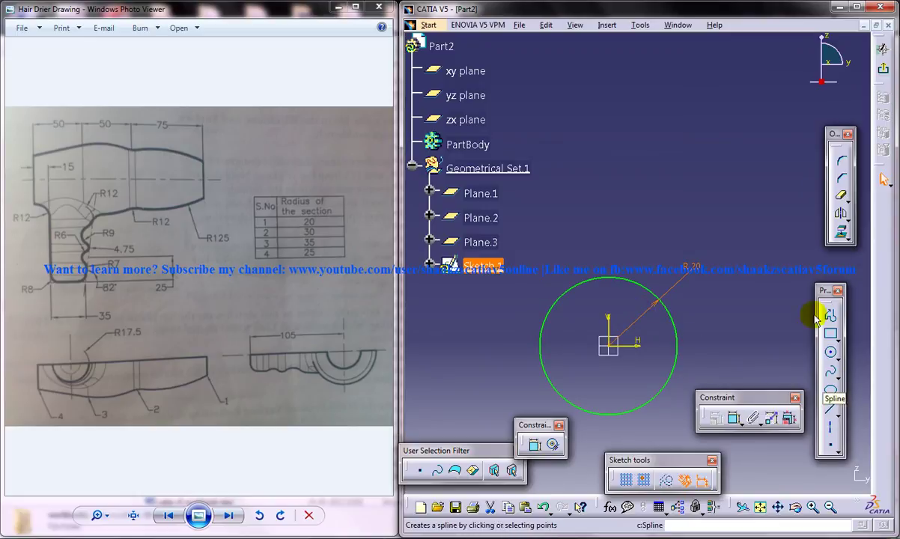
Step: Draw a horizontal axis across the circle and trim away its lower half
{"action": "left_click", "coordinate": [829, 428]}
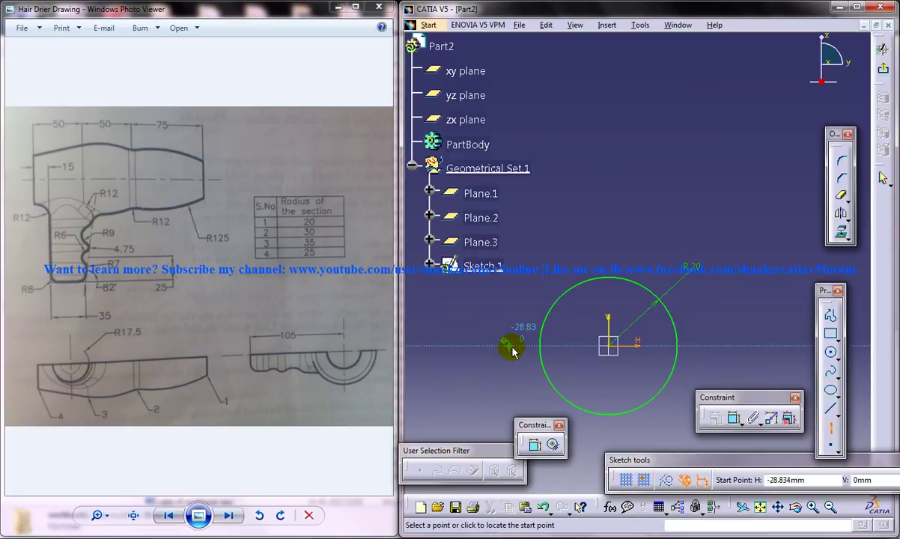
{"action": "left_click", "coordinate": [512, 347]}
{"action": "left_click", "coordinate": [694, 348]}
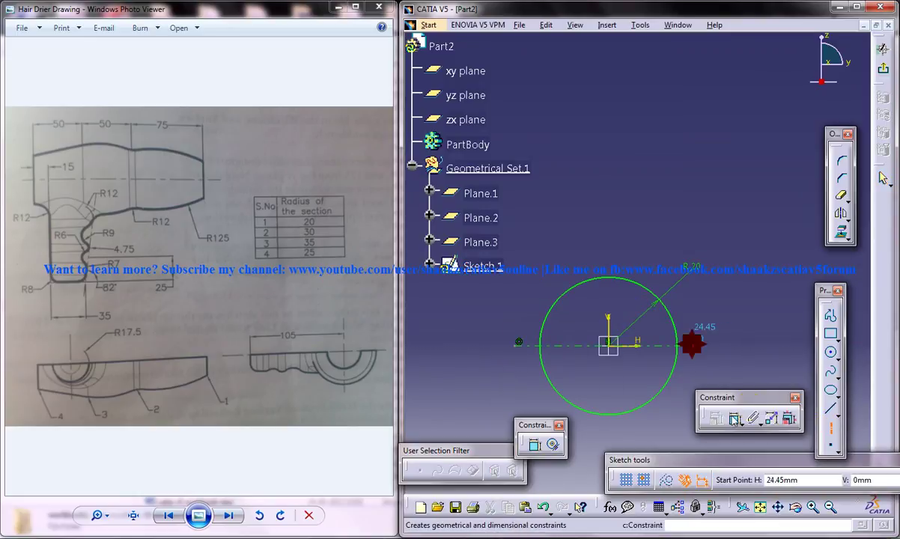
{"action": "left_click", "coordinate": [840, 194]}
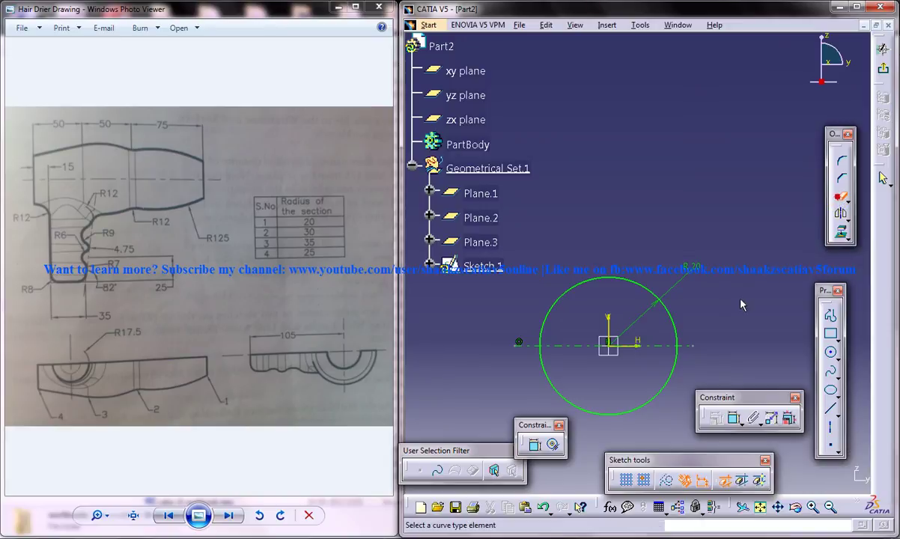
{"action": "left_click", "coordinate": [677, 368]}
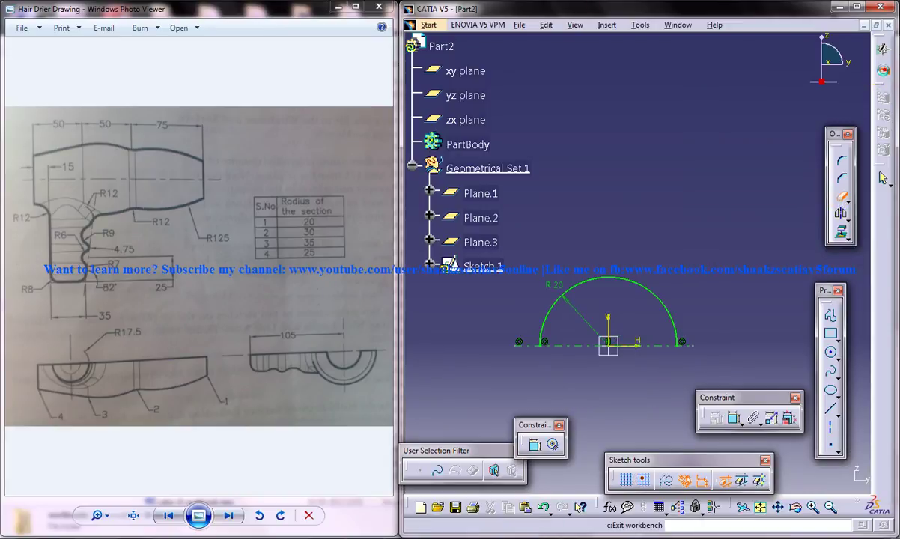
Step: Exit Sketch.1, start Sketch.2 on Plane.1, and draw a circle at the origin
{"action": "left_click", "coordinate": [882, 68]}
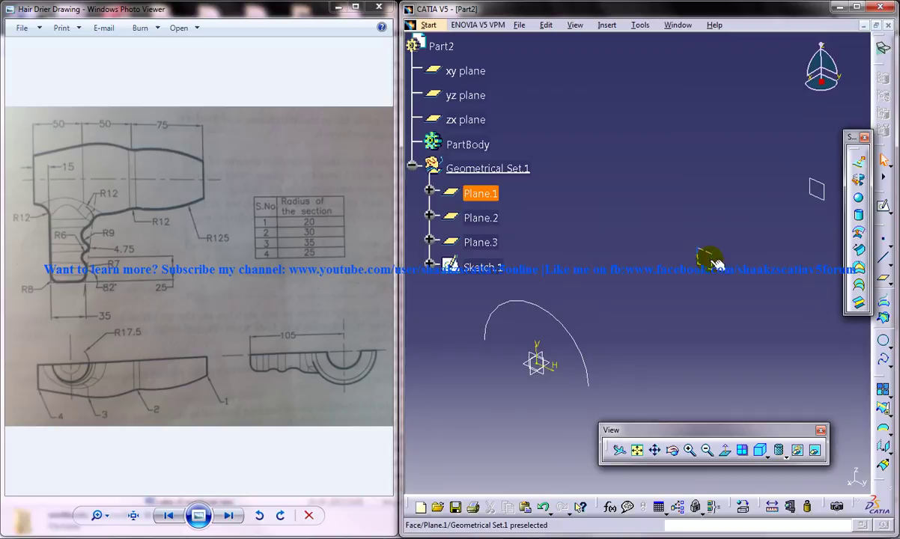
{"action": "left_click", "coordinate": [883, 206]}
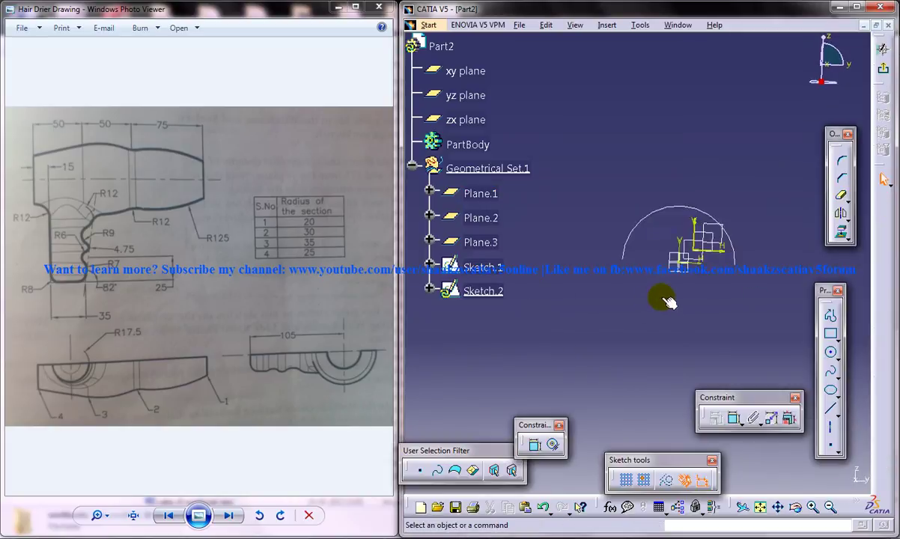
{"action": "left_click", "coordinate": [830, 352]}
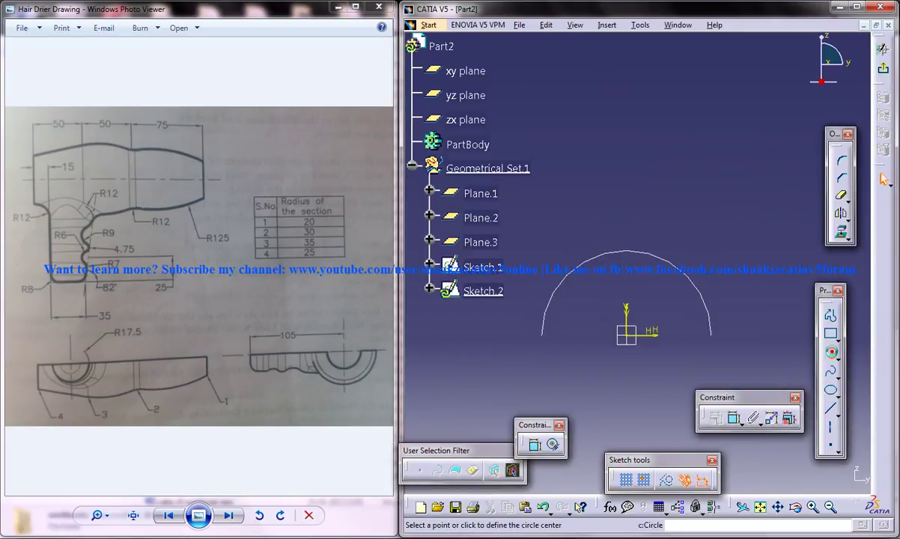
{"action": "left_click", "coordinate": [626, 337]}
{"action": "left_click", "coordinate": [693, 206]}
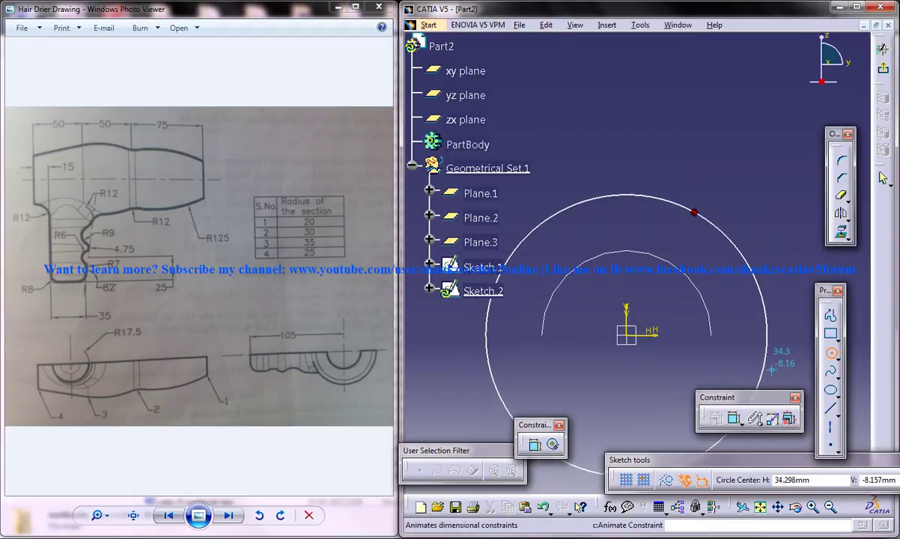
Step: Constrain the new circle's radius to 30 mm
{"action": "left_click", "coordinate": [735, 417]}
{"action": "left_click", "coordinate": [763, 294]}
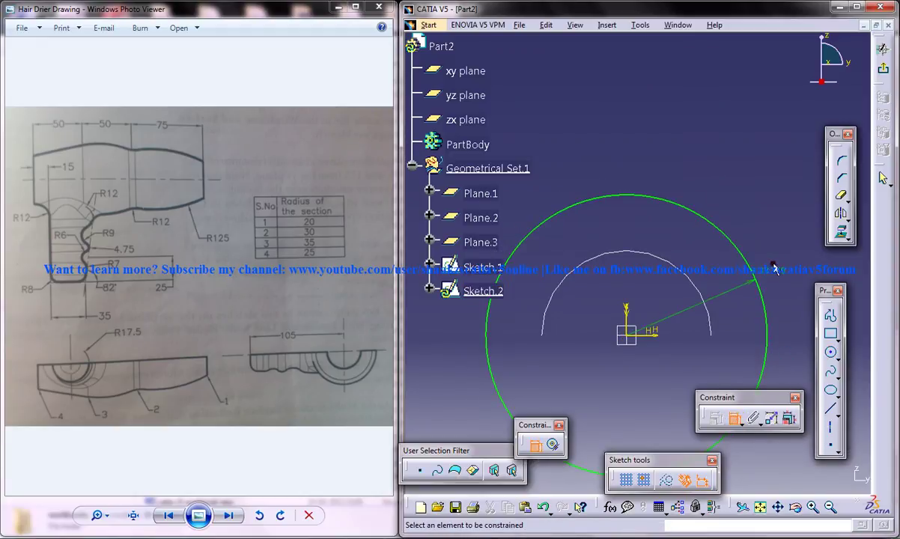
{"action": "double_click", "coordinate": [772, 269]}
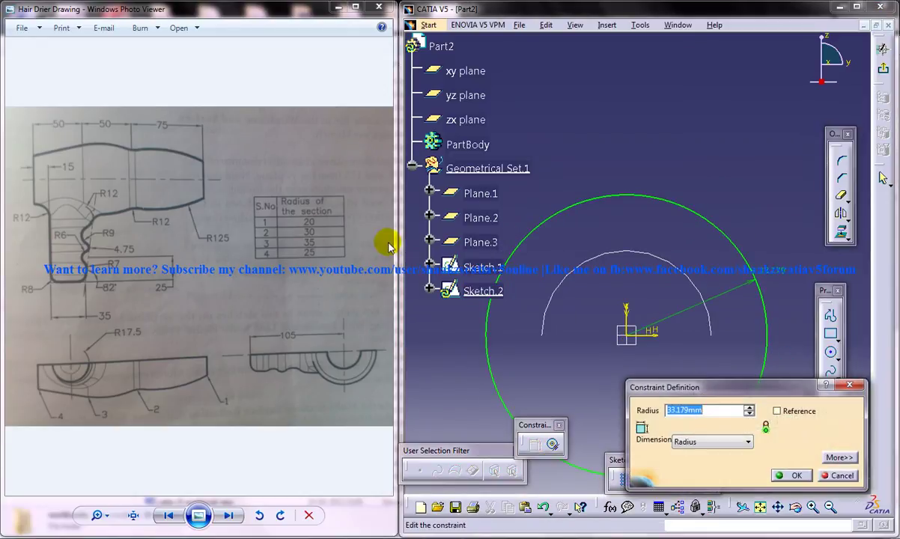
{"action": "type", "text": "30"}
{"action": "key", "text": "Return"}
Step: Draw a horizontal line across the circle and trim away its lower half
{"action": "left_click", "coordinate": [833, 410]}
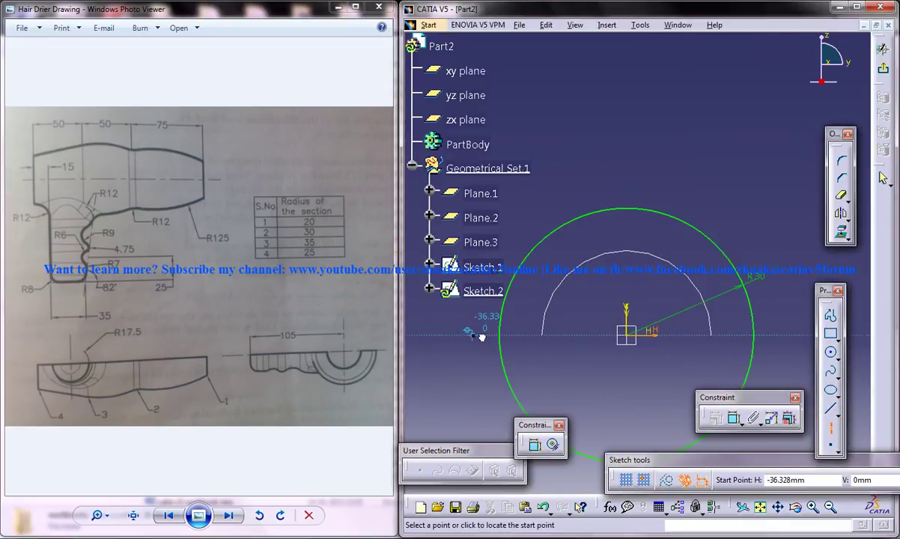
{"action": "left_click", "coordinate": [542, 334]}
{"action": "left_click", "coordinate": [711, 334]}
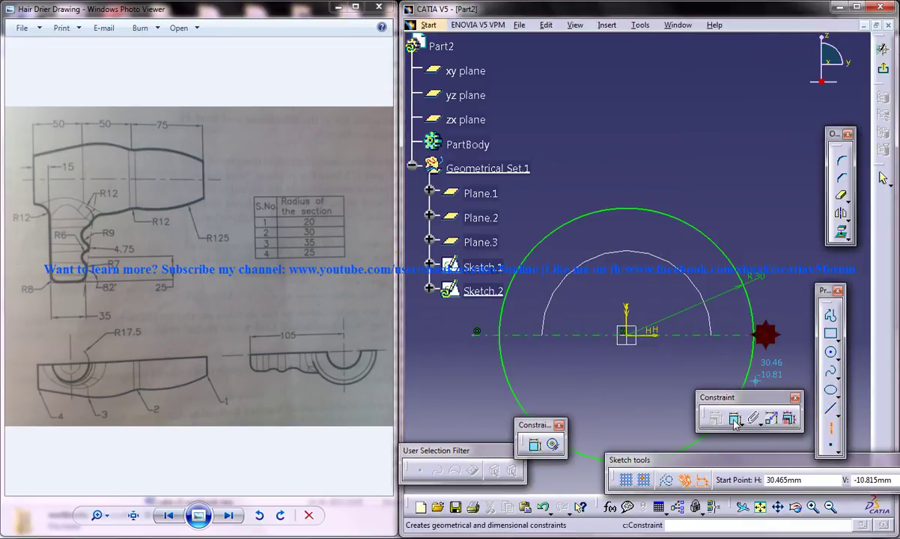
{"action": "left_click", "coordinate": [841, 196]}
{"action": "left_click", "coordinate": [840, 196]}
{"action": "left_click", "coordinate": [753, 365]}
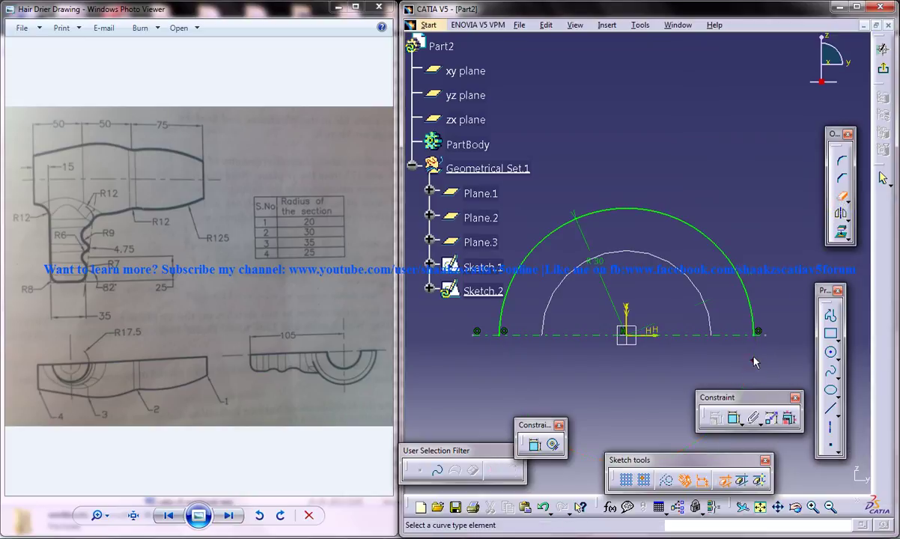
Step: Exit the sketch, start Sketch.3 on Plane.2, and draw a circle at the origin
{"action": "left_click", "coordinate": [884, 47]}
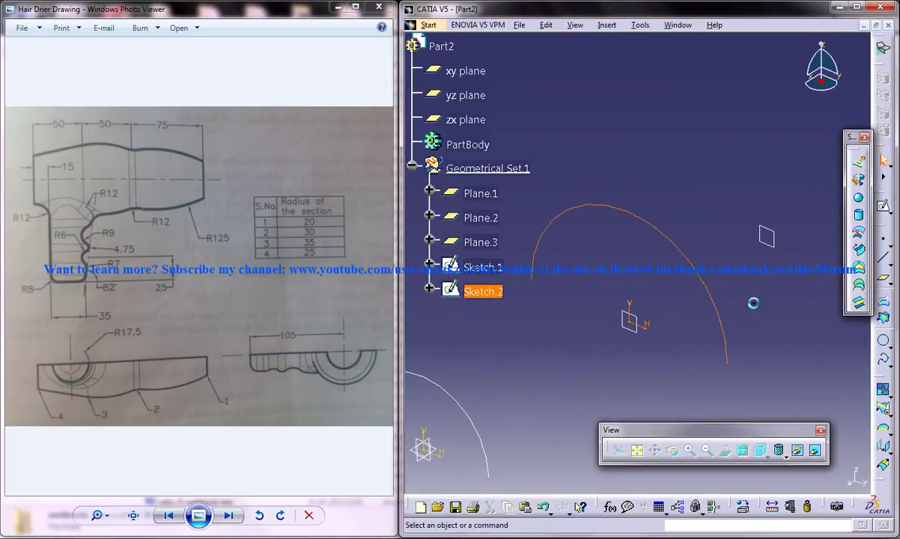
{"action": "middle_click_drag", "start_coordinate": [750, 283], "coordinate": [745, 266]}
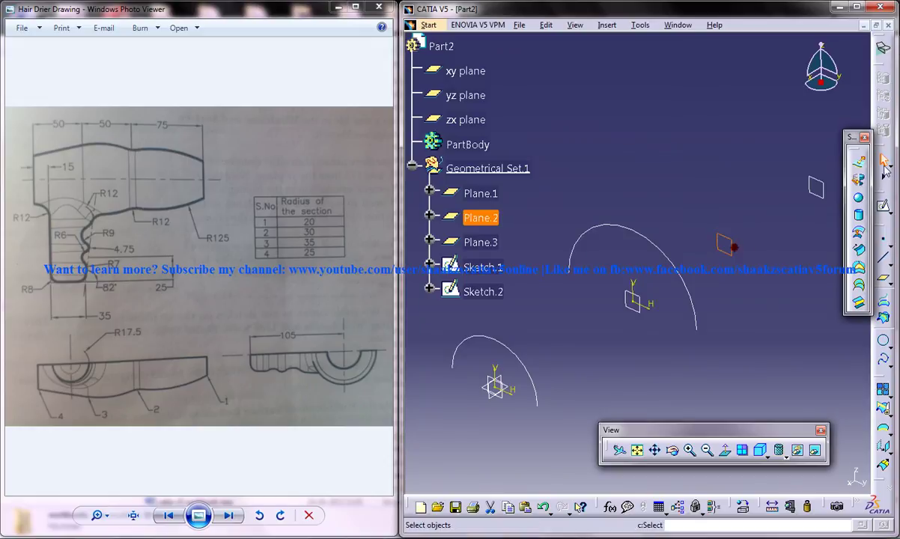
{"action": "left_click", "coordinate": [725, 243]}
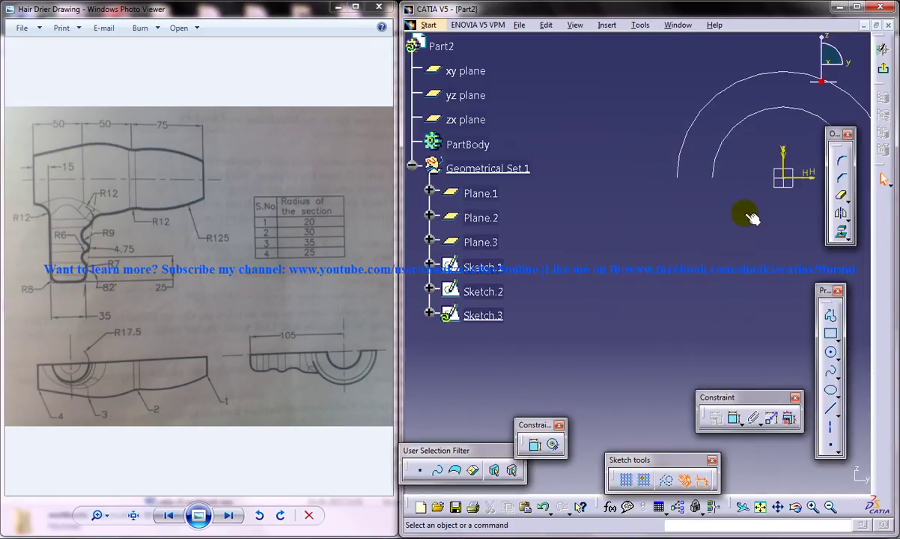
{"action": "middle_click_drag", "start_coordinate": [751, 217], "coordinate": [638, 300]}
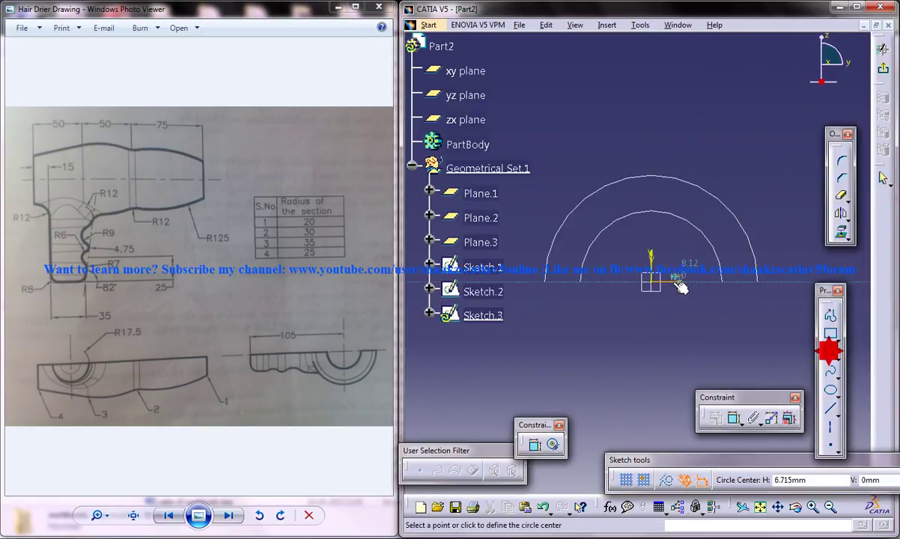
{"action": "left_click", "coordinate": [651, 283]}
{"action": "left_click", "coordinate": [719, 168]}
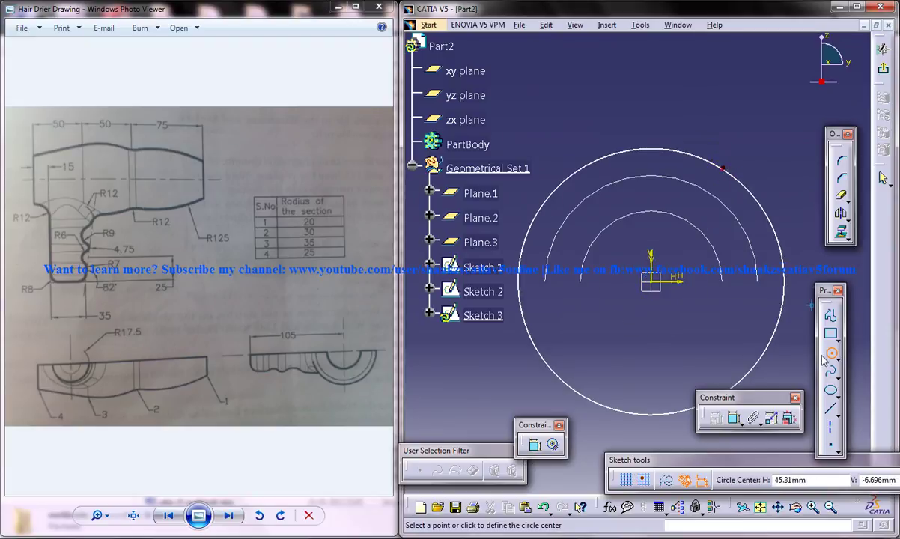
Step: Draw a horizontal axis across the circle through the origin
{"action": "left_click", "coordinate": [830, 427]}
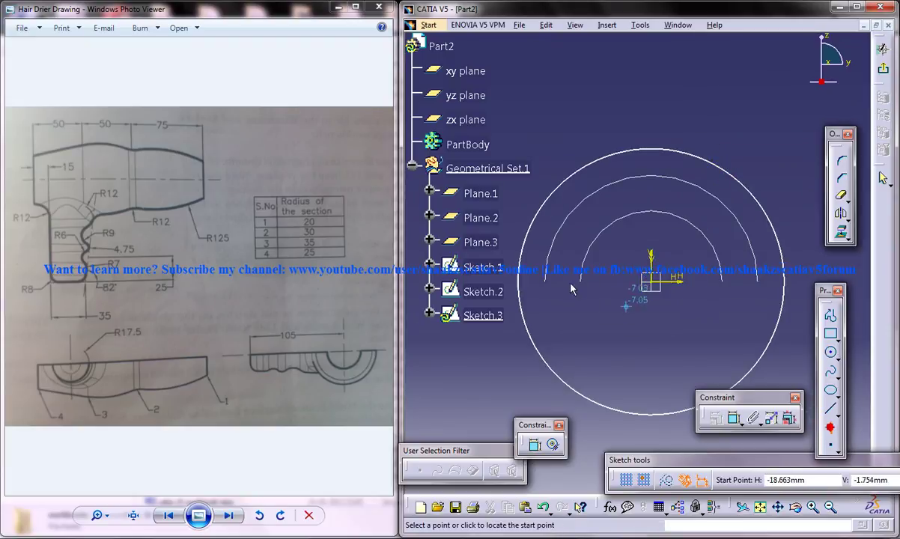
{"action": "left_click", "coordinate": [504, 282]}
{"action": "left_click", "coordinate": [810, 283]}
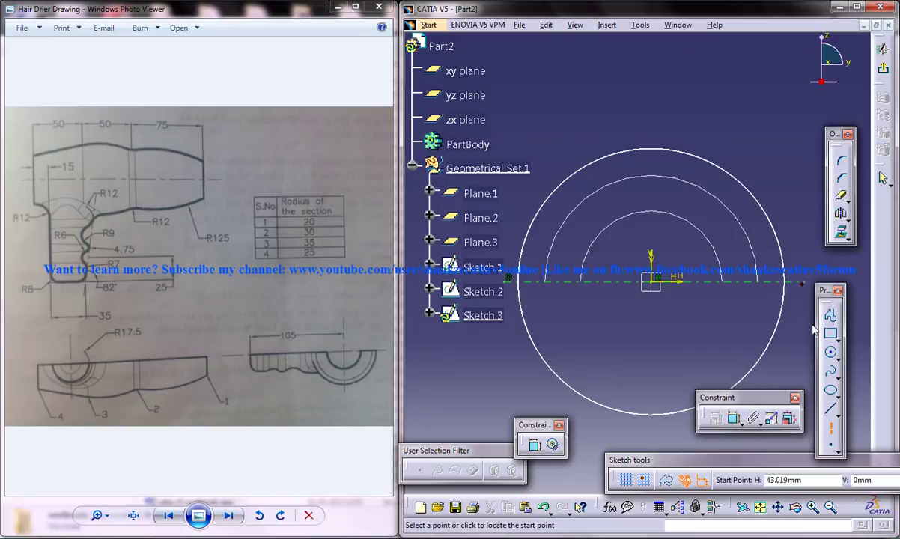
Step: Constrain the circle's radius to 35 mm and return to the 3-D view
{"action": "left_click", "coordinate": [732, 417]}
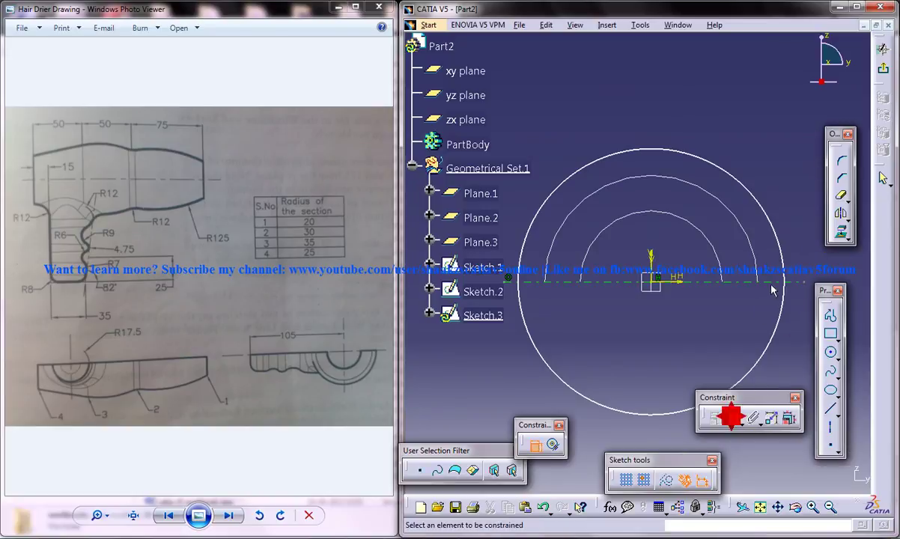
{"action": "left_click", "coordinate": [792, 280]}
{"action": "left_click", "coordinate": [794, 235]}
{"action": "double_click", "coordinate": [798, 237]}
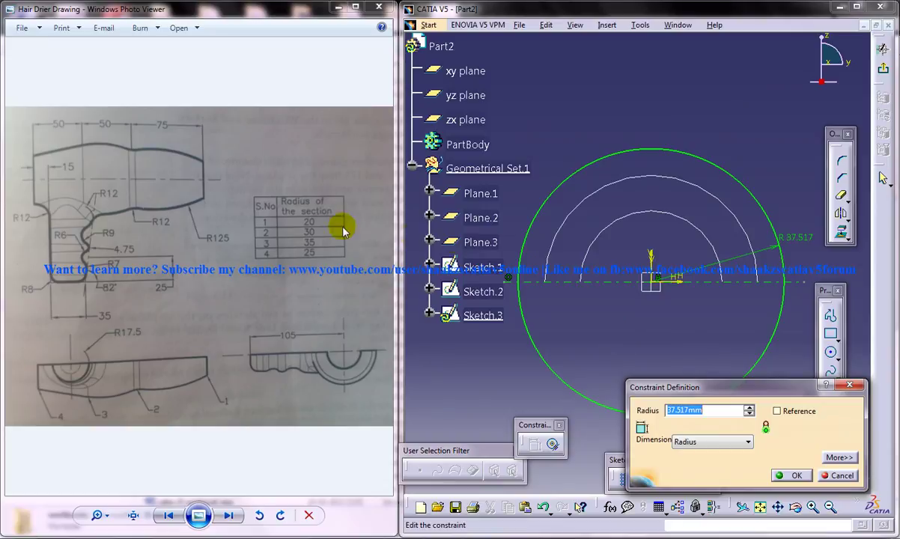
{"action": "key", "text": "Return"}
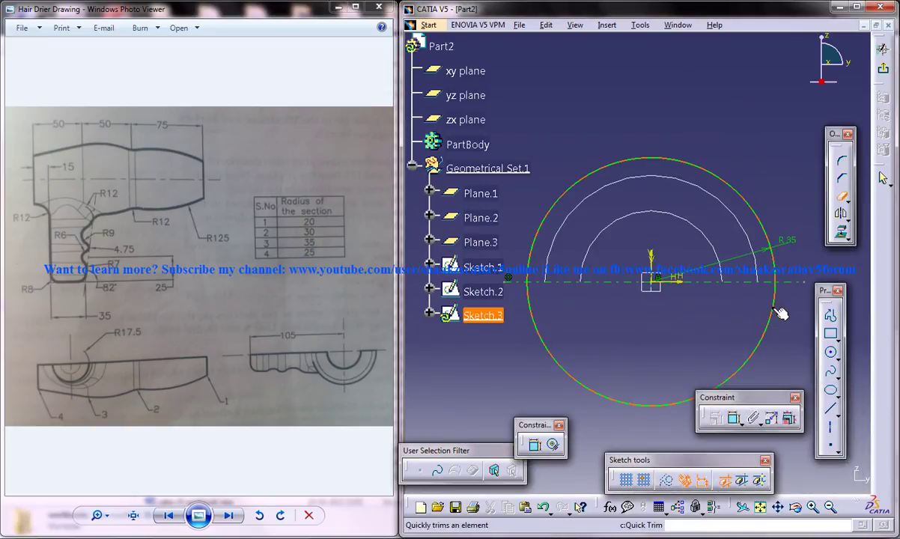
{"action": "left_click", "coordinate": [882, 48]}
{"action": "mouse_move", "coordinate": [761, 287]}
{"action": "middle_mouse_down"}
{"action": "mouse_move", "coordinate": [743, 325]}
{"action": "mouse_move", "coordinate": [662, 287]}
{"action": "mouse_move", "coordinate": [636, 313]}
{"action": "mouse_move", "coordinate": [678, 324]}
{"action": "middle_mouse_up"}
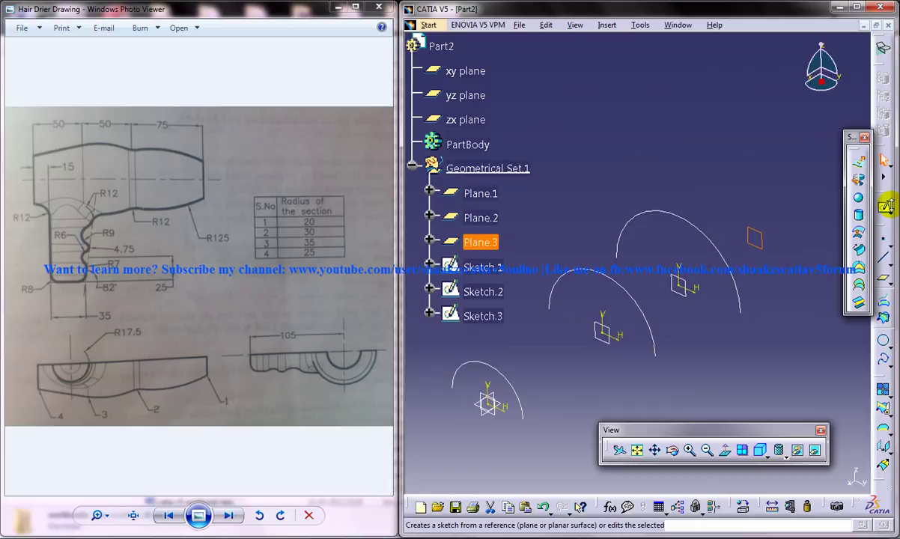
Step: Start Sketch.4 on Plane.3 and draw a circle centred on the origin
{"action": "left_click", "coordinate": [884, 205]}
{"action": "mouse_move", "coordinate": [740, 251]}
{"action": "middle_mouse_down"}
{"action": "mouse_move", "coordinate": [673, 301]}
{"action": "mouse_move", "coordinate": [717, 305]}
{"action": "mouse_move", "coordinate": [731, 322]}
{"action": "middle_mouse_up"}
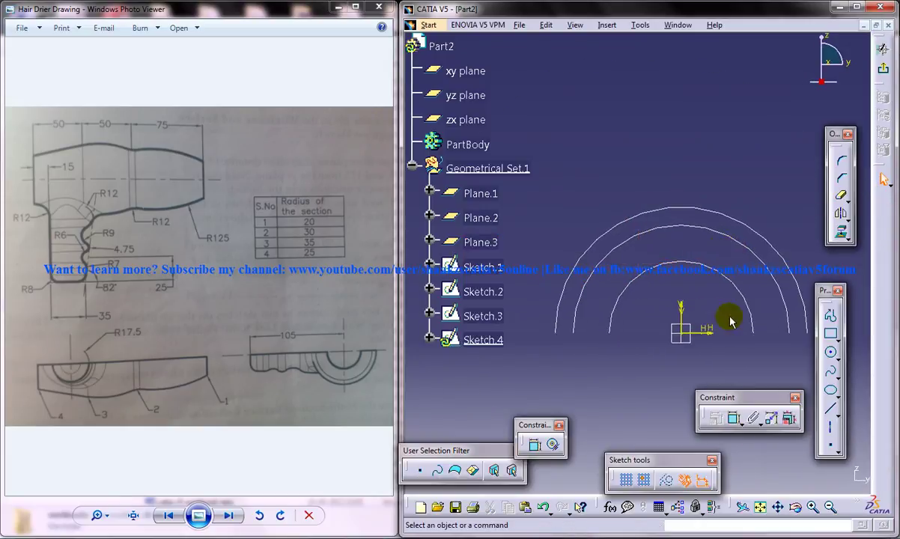
{"action": "left_click", "coordinate": [830, 352]}
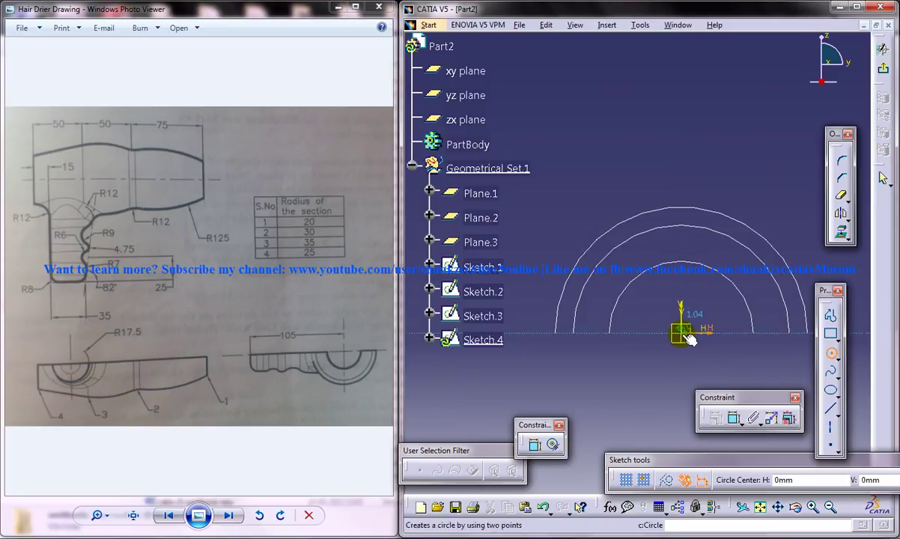
{"action": "left_click", "coordinate": [682, 332]}
{"action": "left_click", "coordinate": [703, 178]}
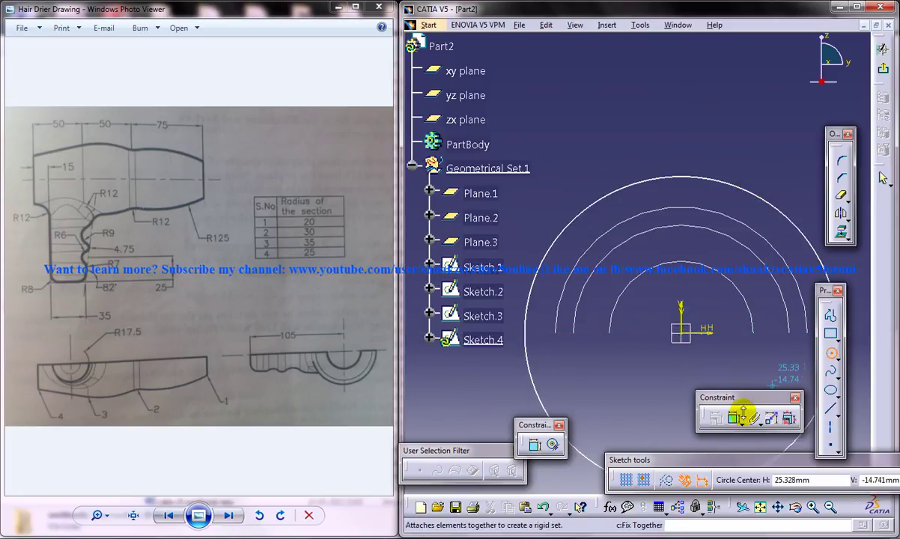
Step: Constrain the circle's radius to 25 mm
{"action": "left_click", "coordinate": [732, 418]}
{"action": "left_click", "coordinate": [745, 191]}
{"action": "left_click", "coordinate": [759, 167]}
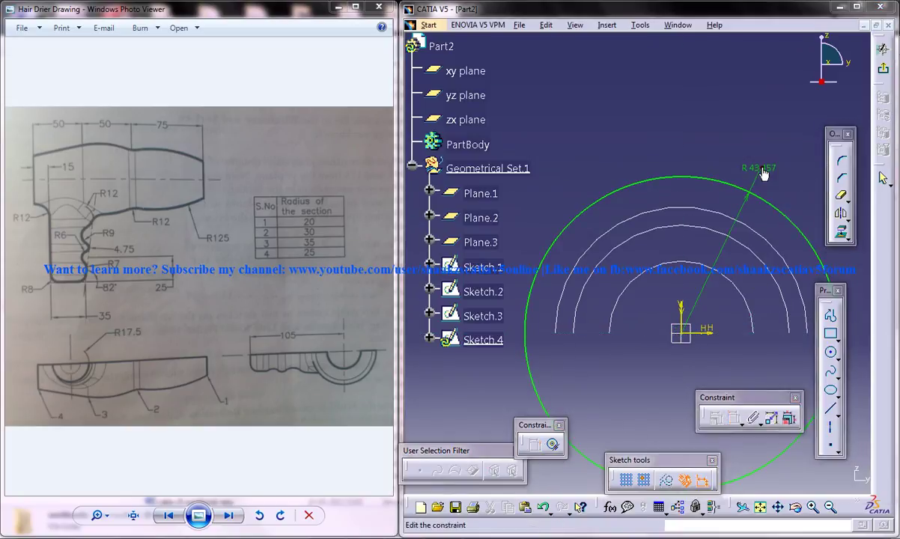
{"action": "double_click", "coordinate": [762, 170]}
{"action": "type", "text": "25"}
{"action": "key", "text": "Return"}
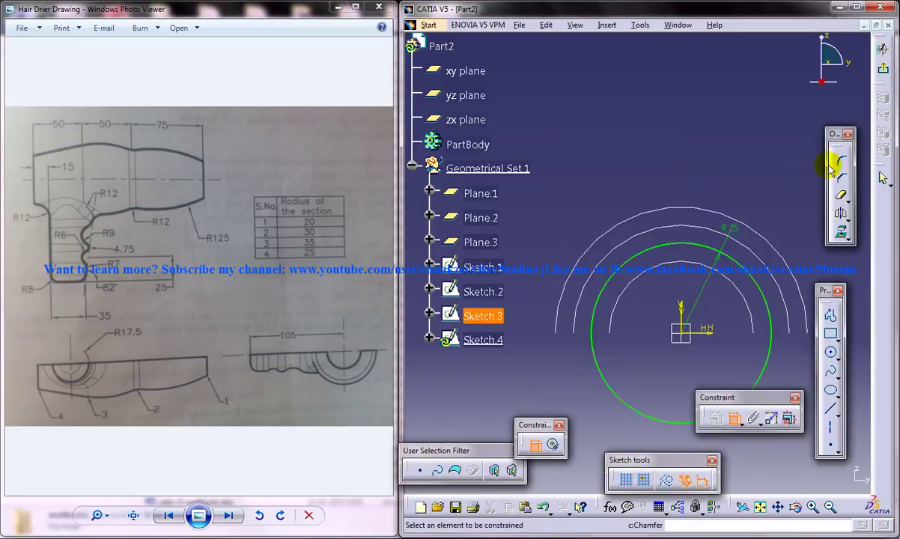
Step: Draw a horizontal line across the circle, trim away its lower half, and exit to 3-D
{"action": "left_click", "coordinate": [830, 406]}
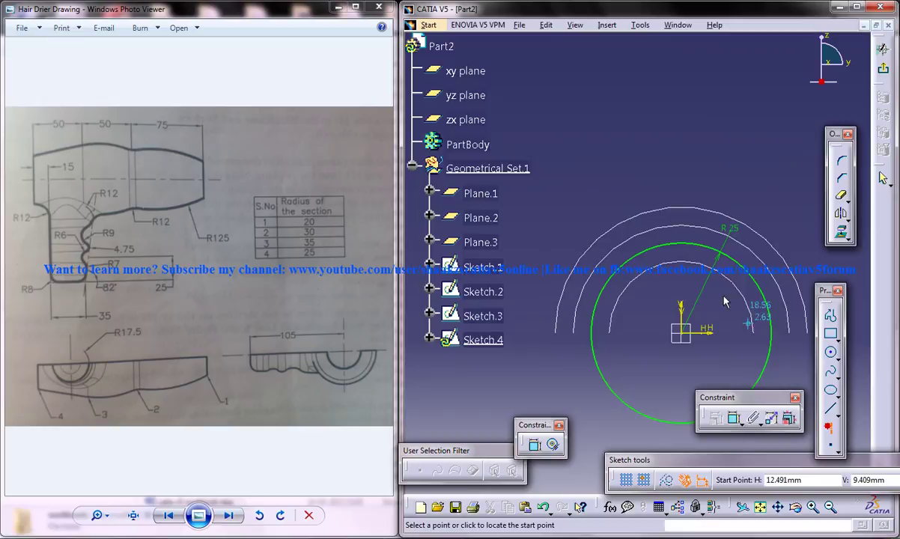
{"action": "mouse_move", "coordinate": [666, 351]}
{"action": "middle_mouse_down"}
{"action": "mouse_move", "coordinate": [562, 321]}
{"action": "mouse_move", "coordinate": [620, 313]}
{"action": "middle_mouse_up"}
{"action": "left_click", "coordinate": [525, 291]}
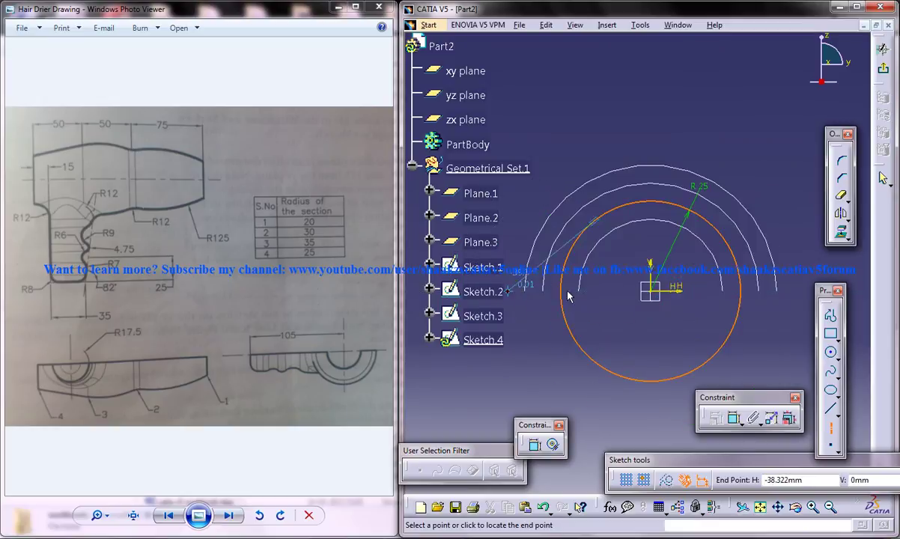
{"action": "left_click", "coordinate": [797, 292]}
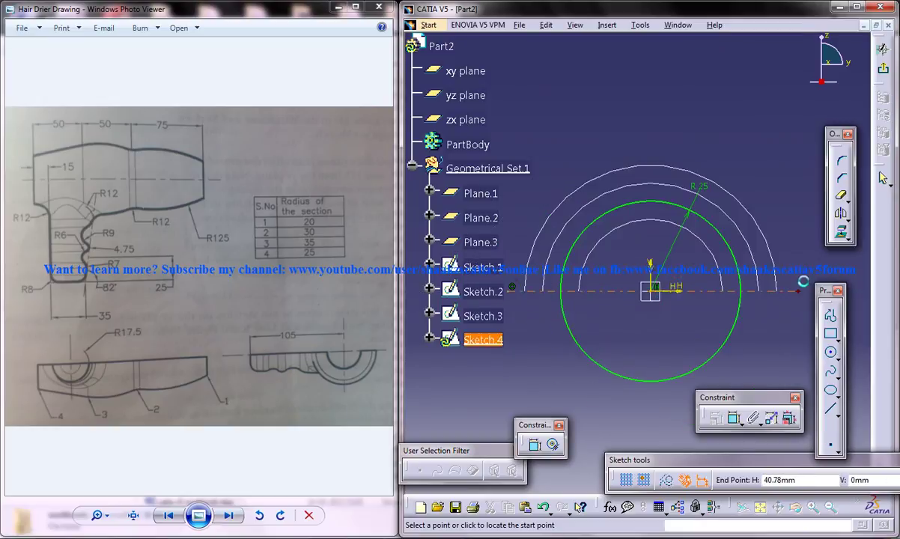
{"action": "left_click", "coordinate": [842, 196]}
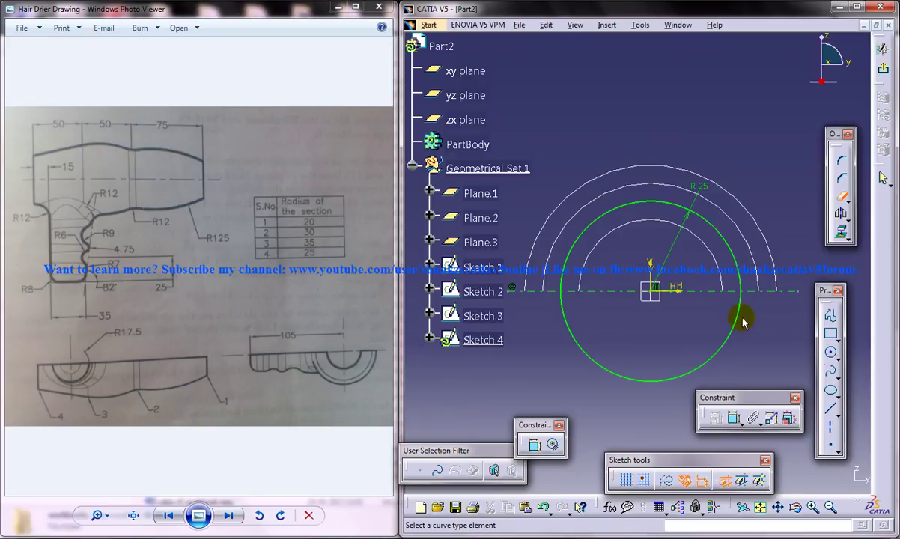
{"action": "left_click", "coordinate": [741, 321]}
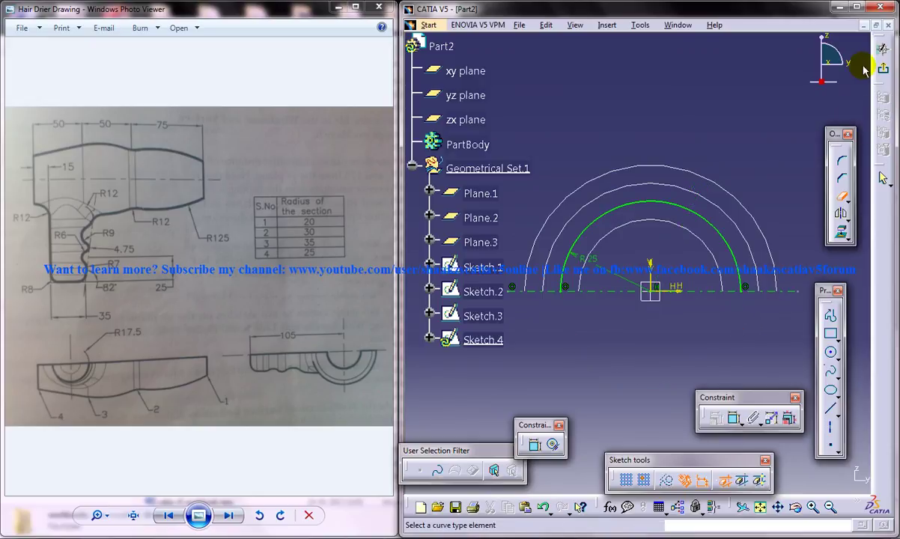
{"action": "left_click", "coordinate": [882, 68]}
{"action": "mouse_move", "coordinate": [747, 217]}
{"action": "middle_mouse_down"}
{"action": "mouse_move", "coordinate": [760, 242]}
{"action": "mouse_move", "coordinate": [729, 237]}
{"action": "mouse_move", "coordinate": [788, 224]}
{"action": "mouse_move", "coordinate": [732, 257]}
{"action": "middle_mouse_up"}
{"action": "double_click", "coordinate": [717, 263]}
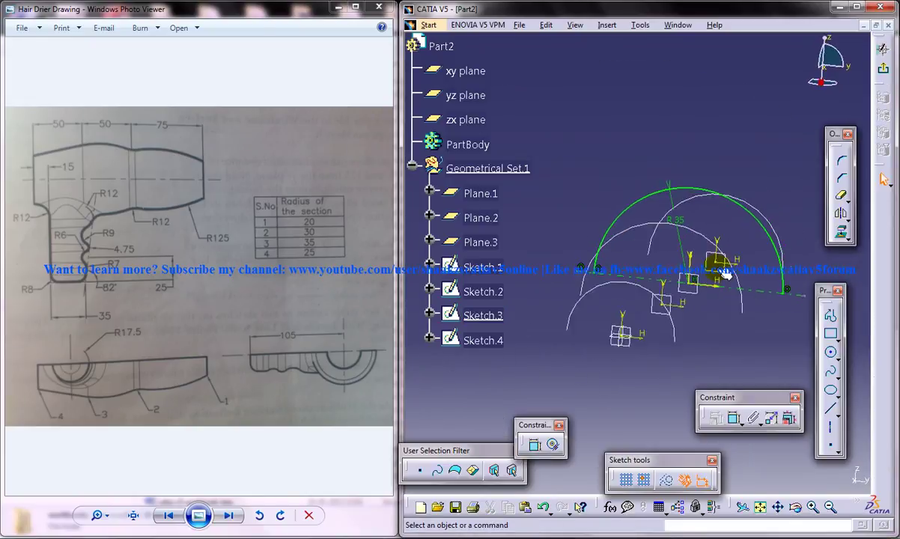
{"action": "left_click", "coordinate": [884, 71]}
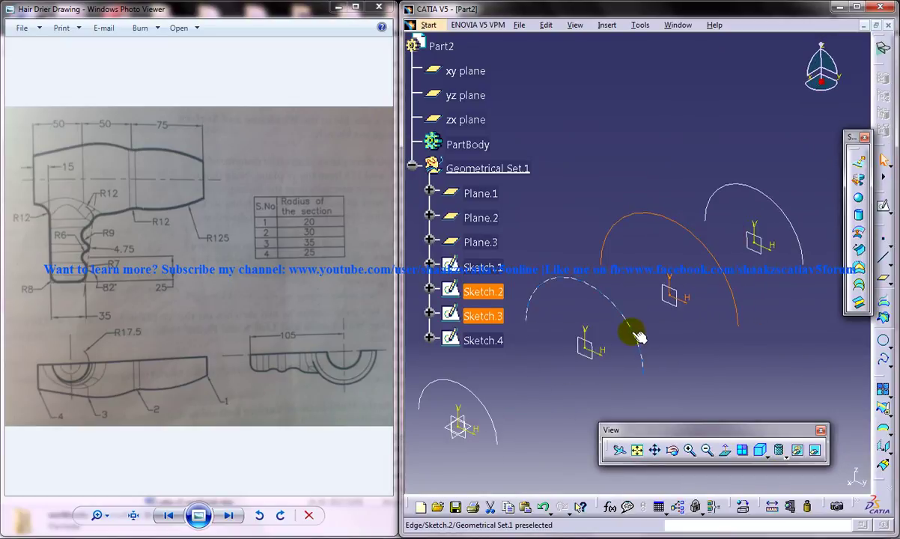
{"action": "double_click", "coordinate": [635, 333]}
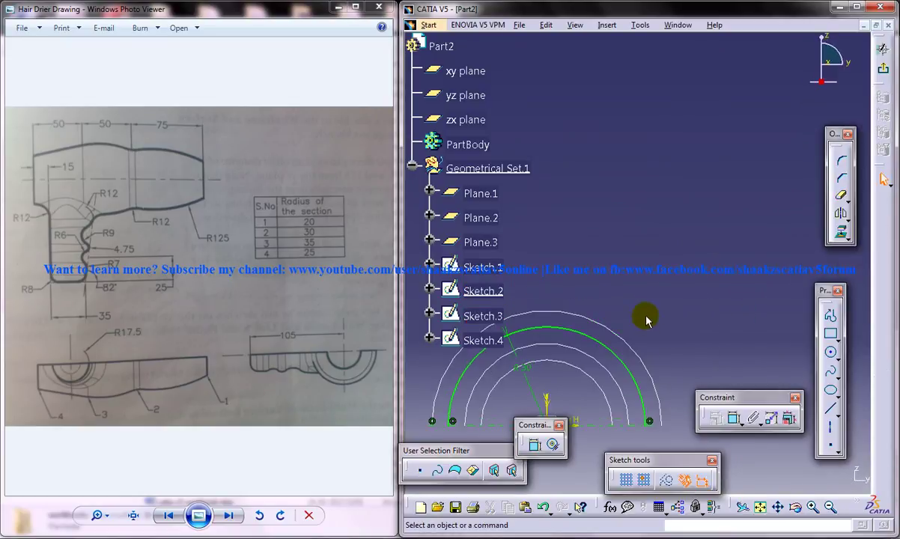
{"action": "mouse_move", "coordinate": [646, 320]}
{"action": "middle_mouse_down"}
{"action": "mouse_move", "coordinate": [652, 277]}
{"action": "mouse_move", "coordinate": [674, 279]}
{"action": "mouse_move", "coordinate": [733, 220]}
{"action": "mouse_move", "coordinate": [555, 358]}
{"action": "middle_mouse_up"}
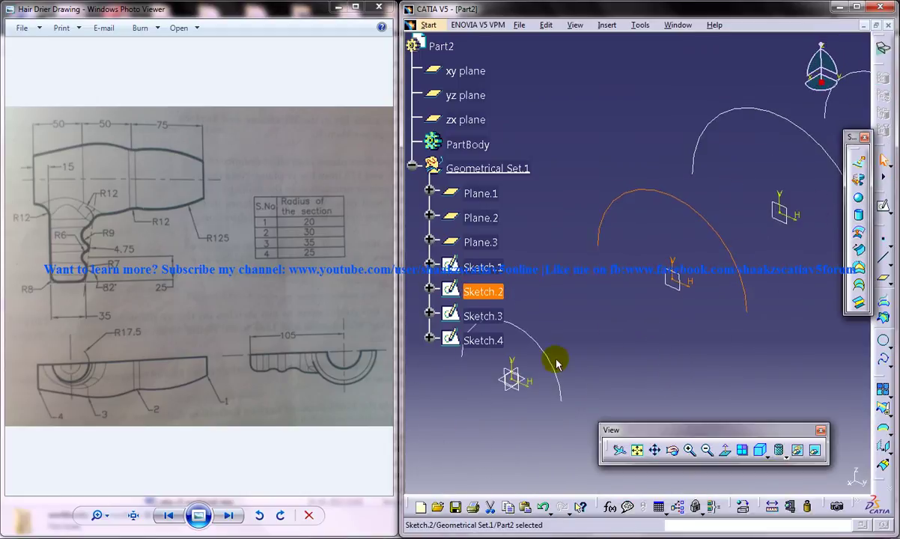
{"action": "double_click", "coordinate": [512, 372]}
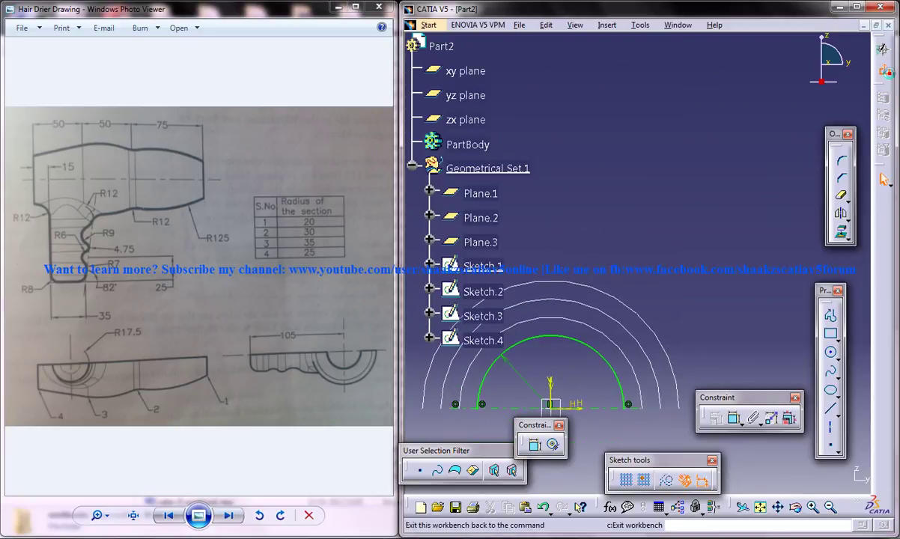
{"action": "left_click", "coordinate": [883, 67]}
{"action": "mouse_move", "coordinate": [719, 214]}
{"action": "middle_mouse_down"}
{"action": "mouse_move", "coordinate": [768, 194]}
{"action": "mouse_move", "coordinate": [669, 301]}
{"action": "middle_mouse_up"}
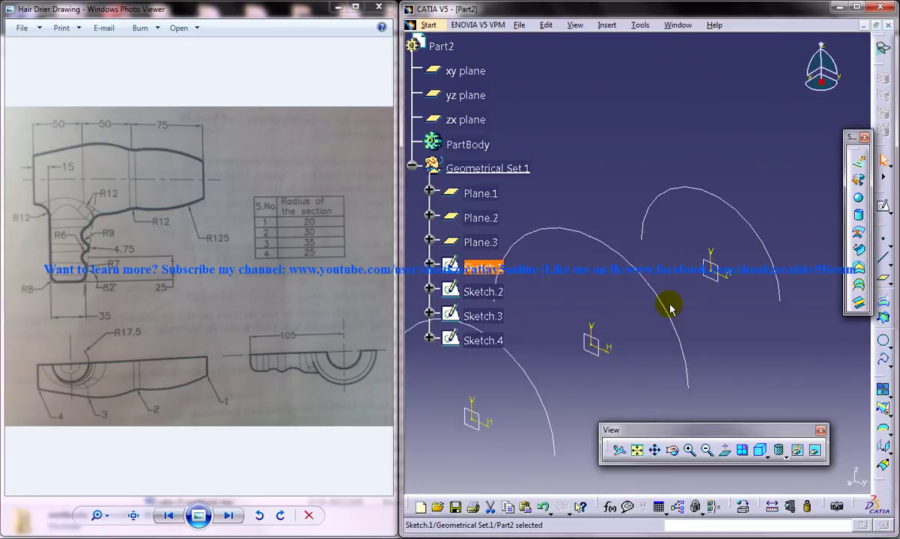
{"action": "double_click", "coordinate": [743, 217]}
{"action": "middle_click_drag", "start_coordinate": [708, 245], "coordinate": [721, 299]}
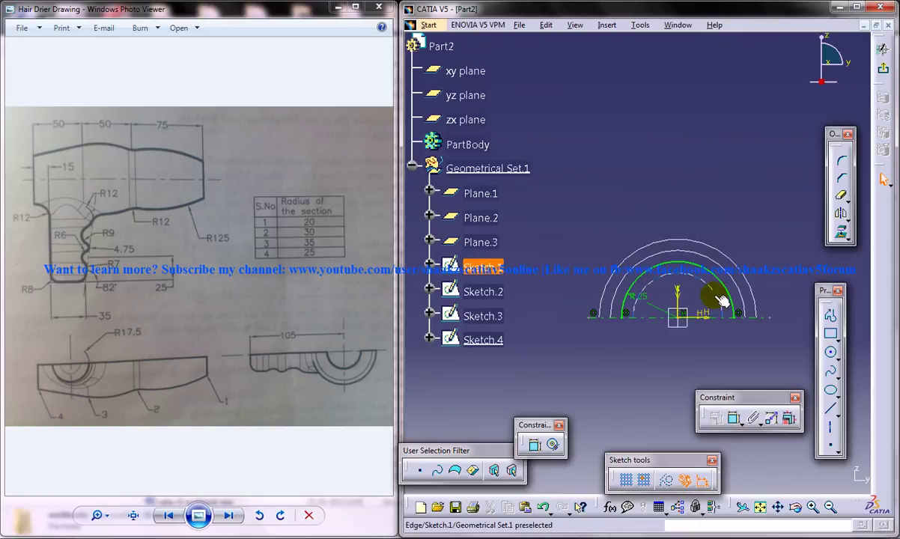
{"action": "left_click", "coordinate": [882, 67]}
{"action": "left_click", "coordinate": [692, 245]}
{"action": "middle_click_drag", "start_coordinate": [692, 245], "coordinate": [775, 187]}
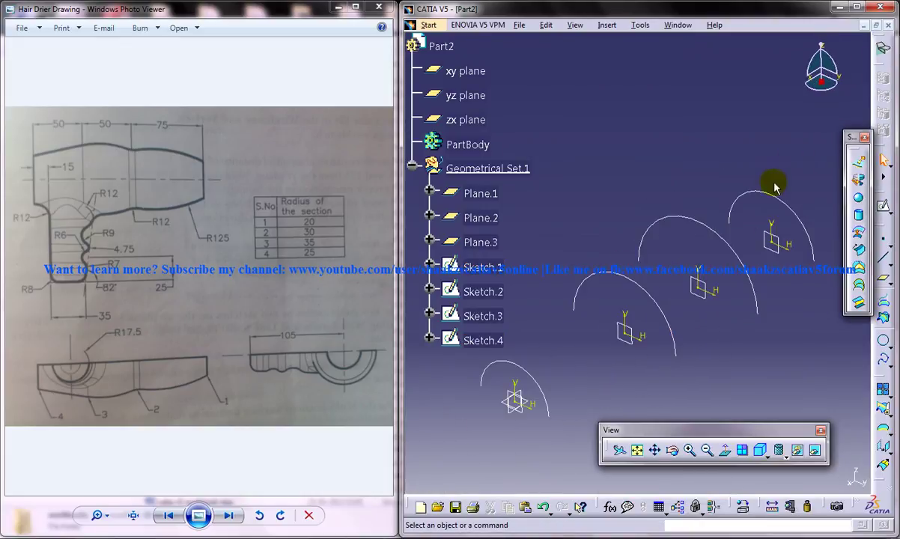